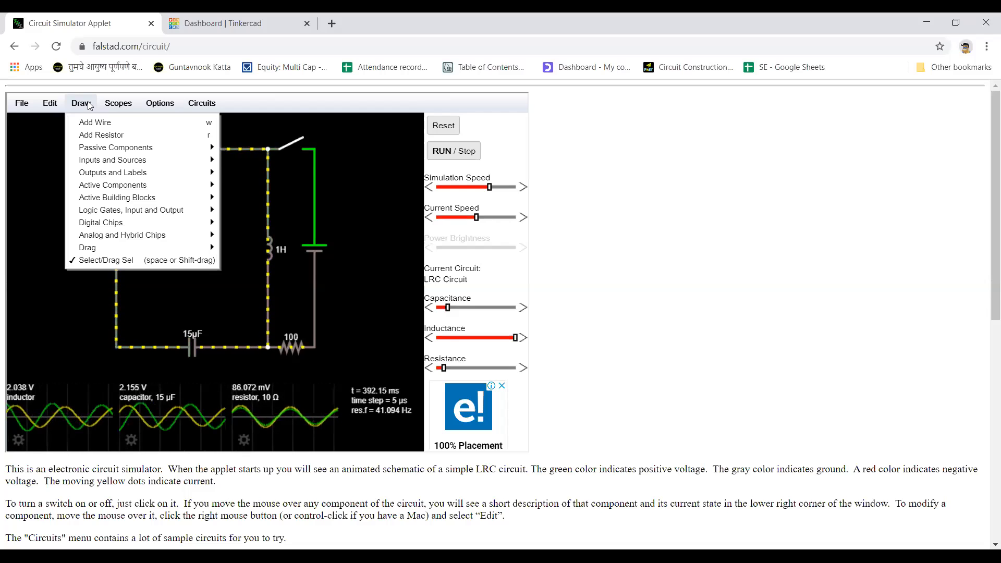
Step: Start a blank circuit and place two horizontal resistors in a row with a vertical resistor below the gap between them
click(192, 105)
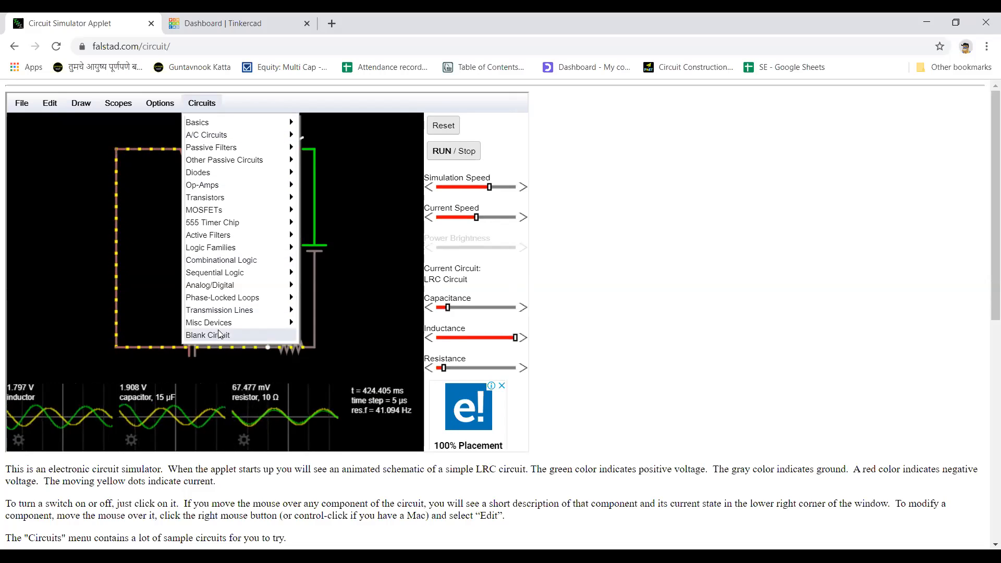
click(218, 336)
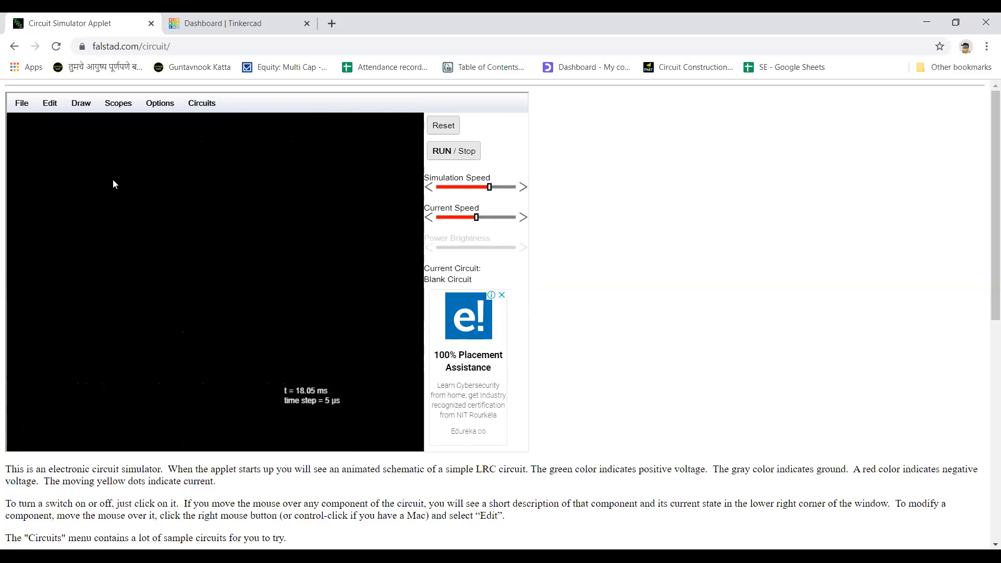
click(82, 108)
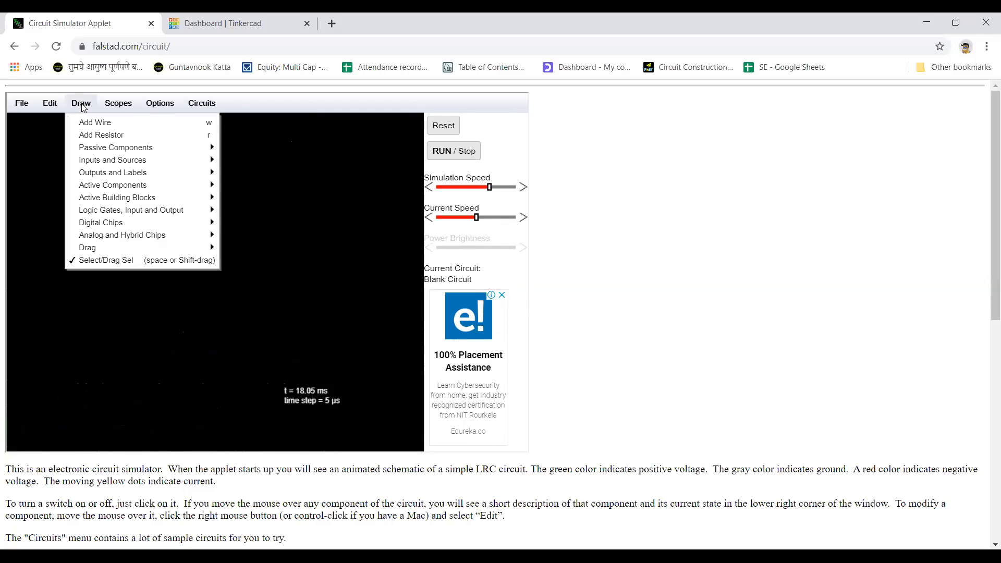
click(97, 136)
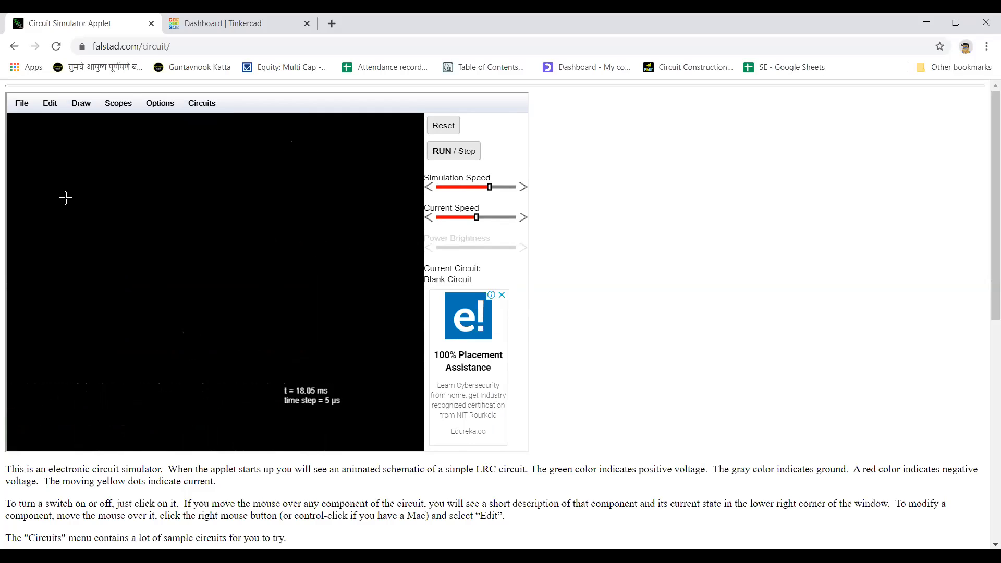
drag(66, 198, 319, 196)
drag(196, 208, 198, 290)
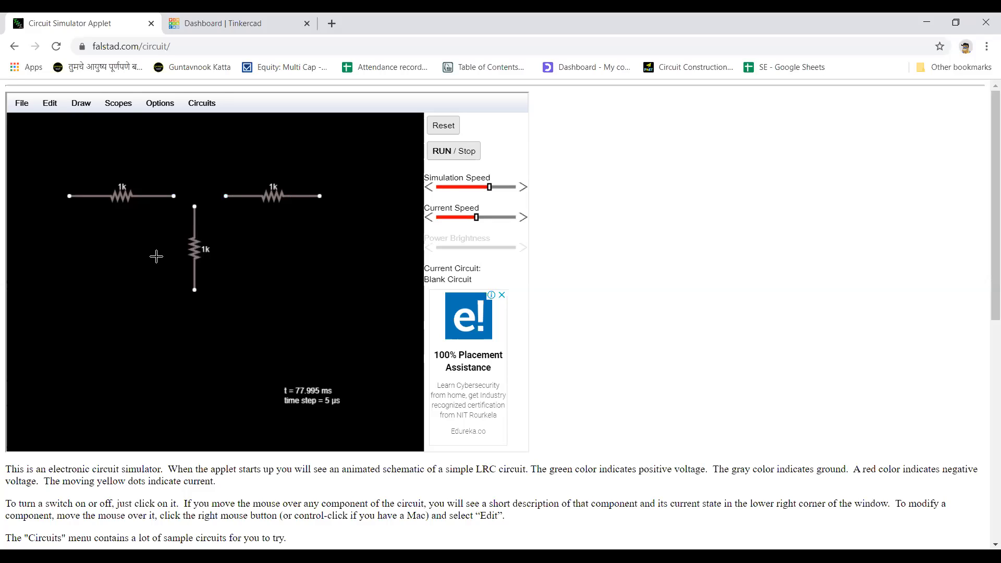
Step: Set the left horizontal resistor's resistance to 100 ohms
double_click(120, 194)
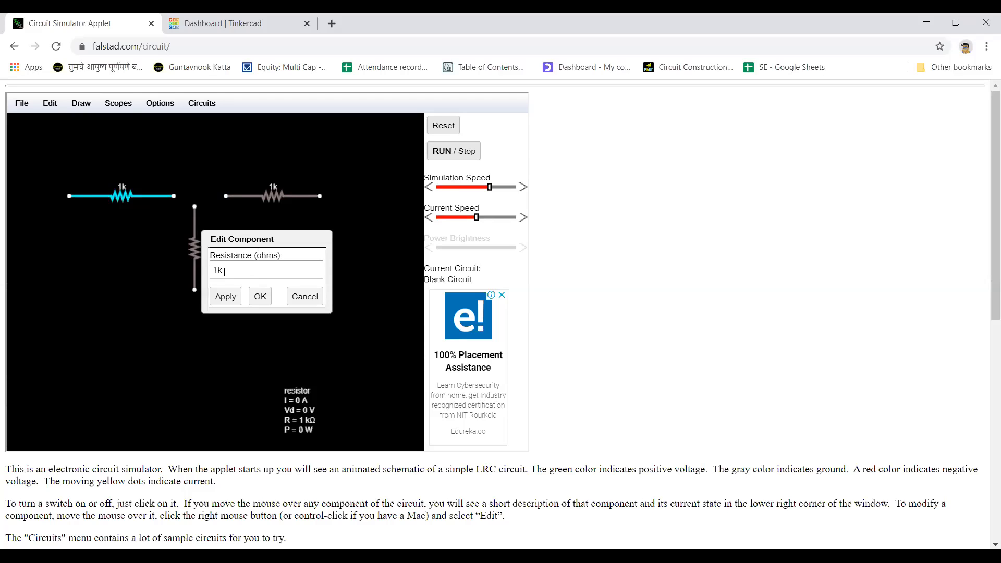
click(224, 271)
key(BackSpace)
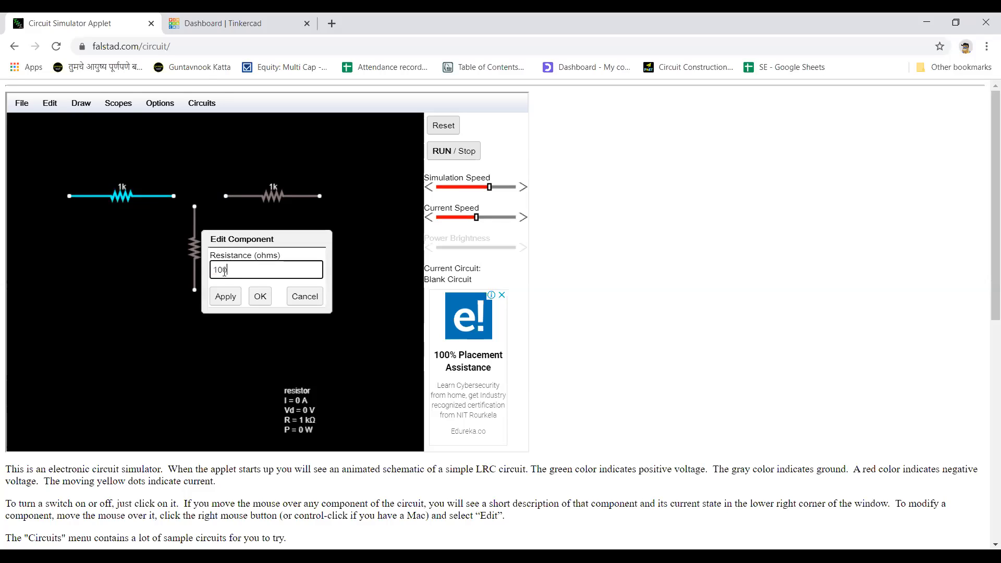
click(225, 296)
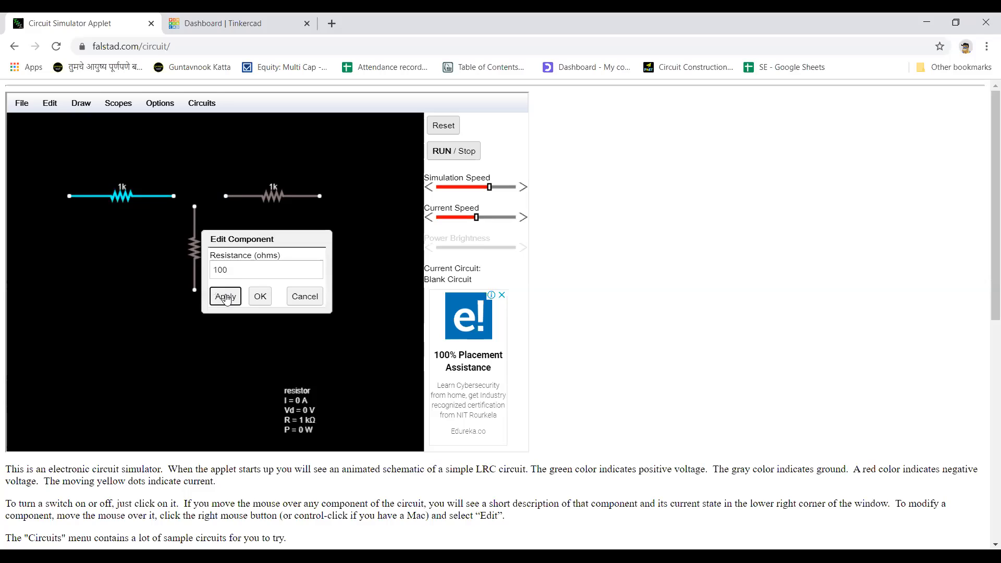
click(261, 297)
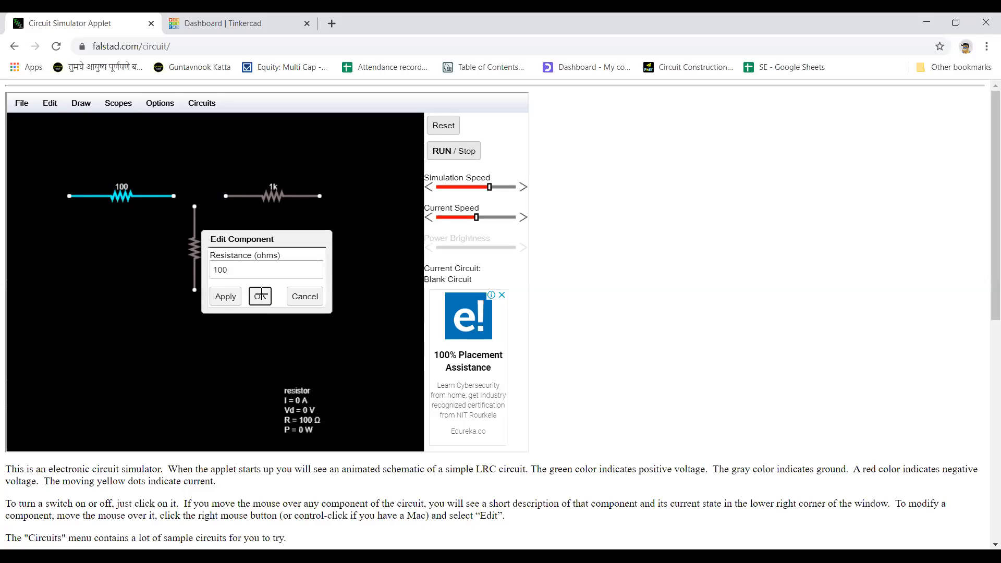
Step: Set the vertical resistor's resistance to 100k ohms
double_click(195, 251)
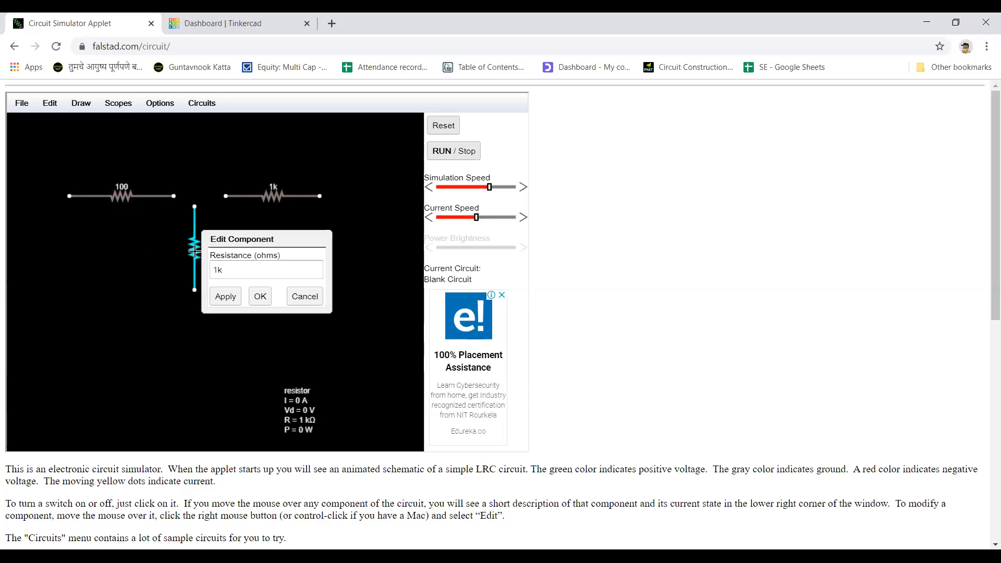
click(217, 268)
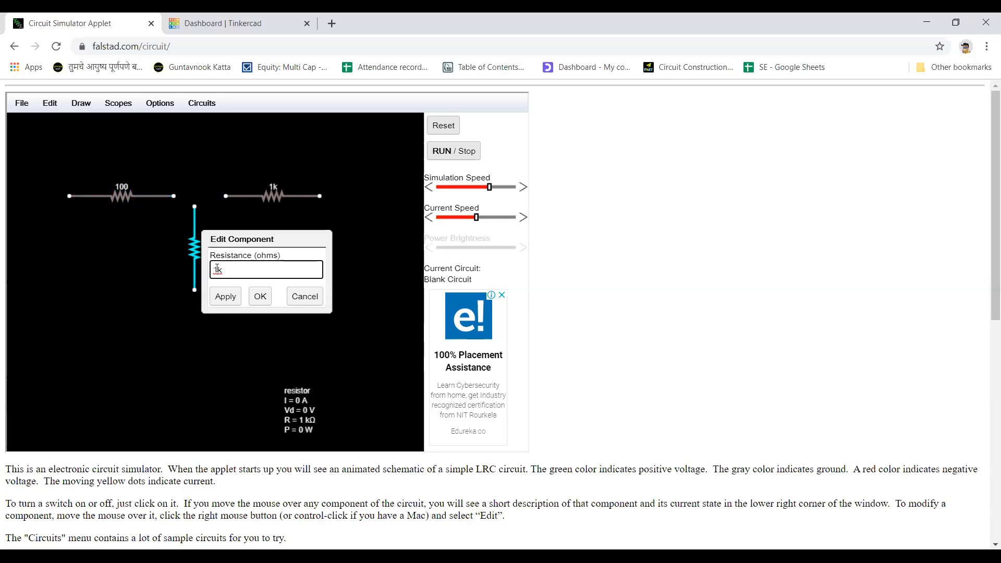
text(00)
click(224, 296)
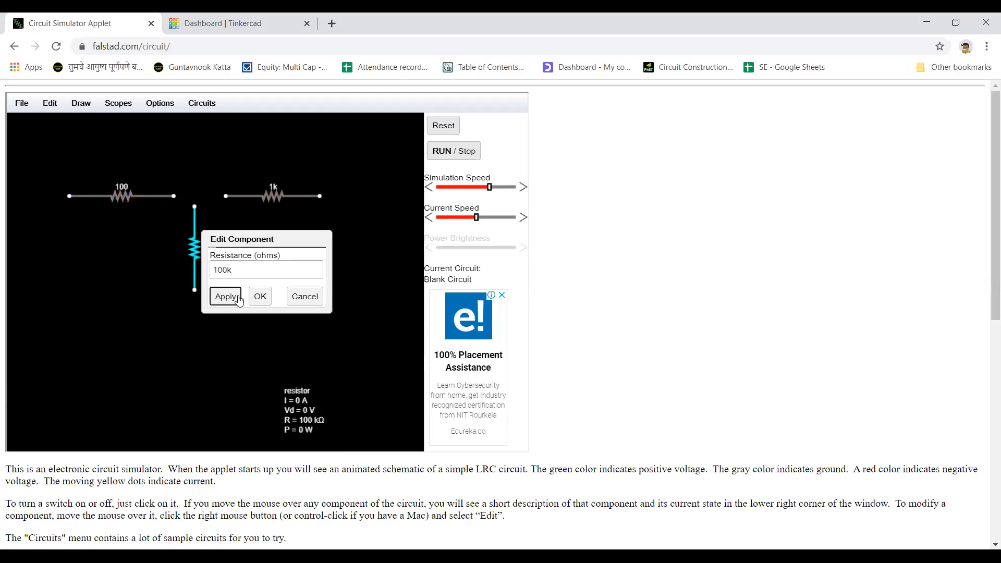
click(261, 298)
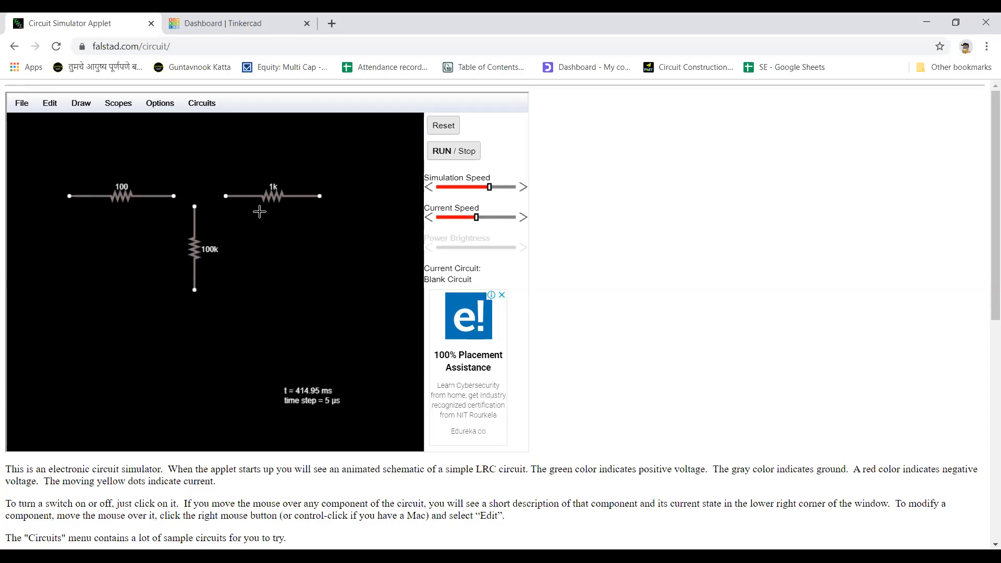
Step: Wire the right end of the 1k resistor down and back to the 100k resistor's lower end, adding a short stub to its left
click(82, 107)
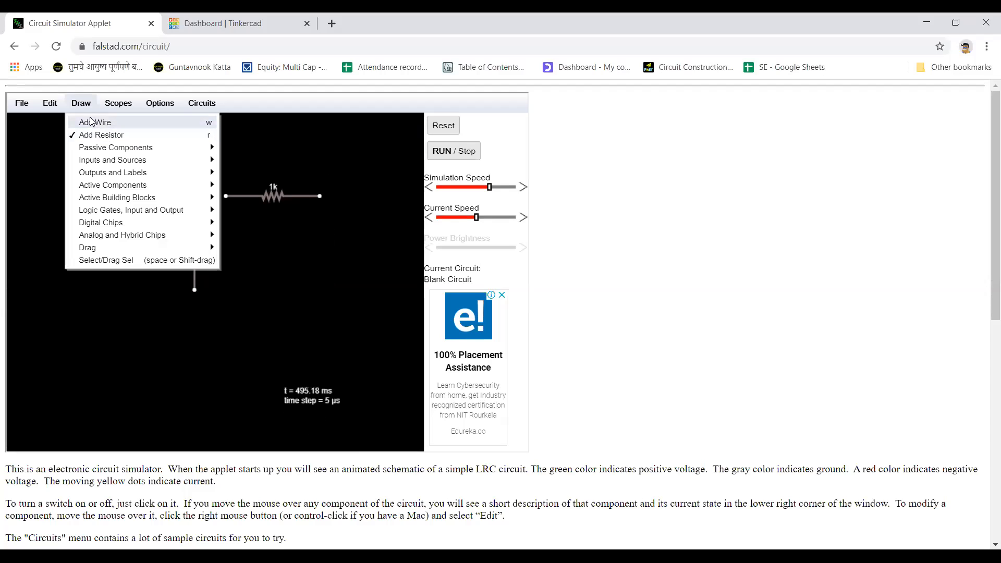
click(91, 123)
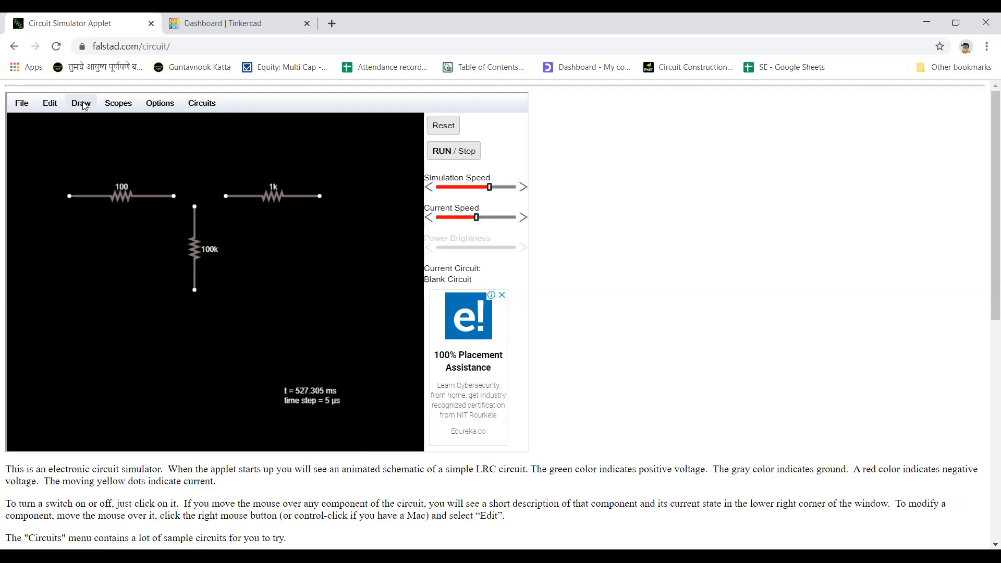
click(83, 104)
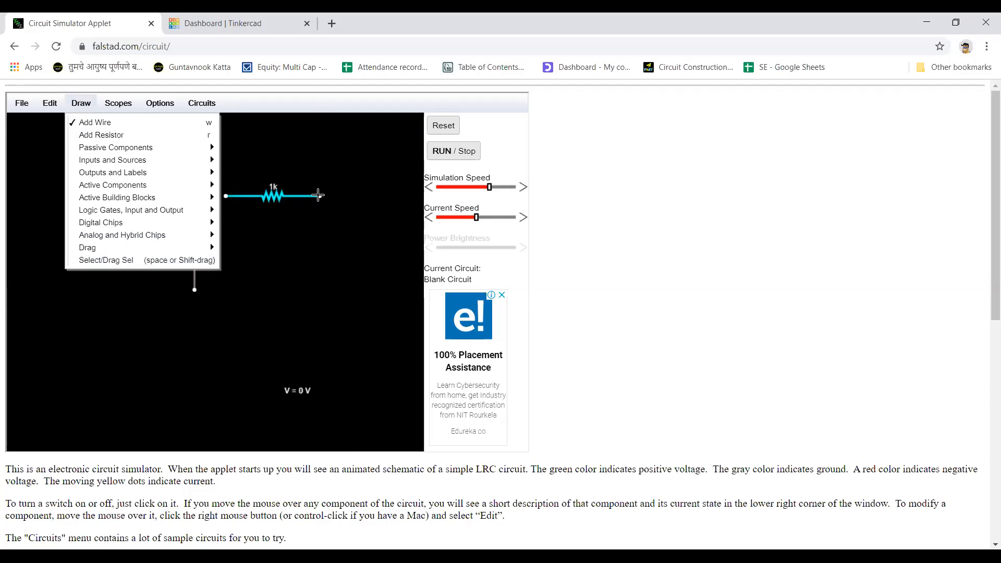
drag(320, 198, 320, 248)
mouse_move(313, 283)
mouse_down()
mouse_move(322, 282)
mouse_move(203, 306)
mouse_move(154, 295)
mouse_up()
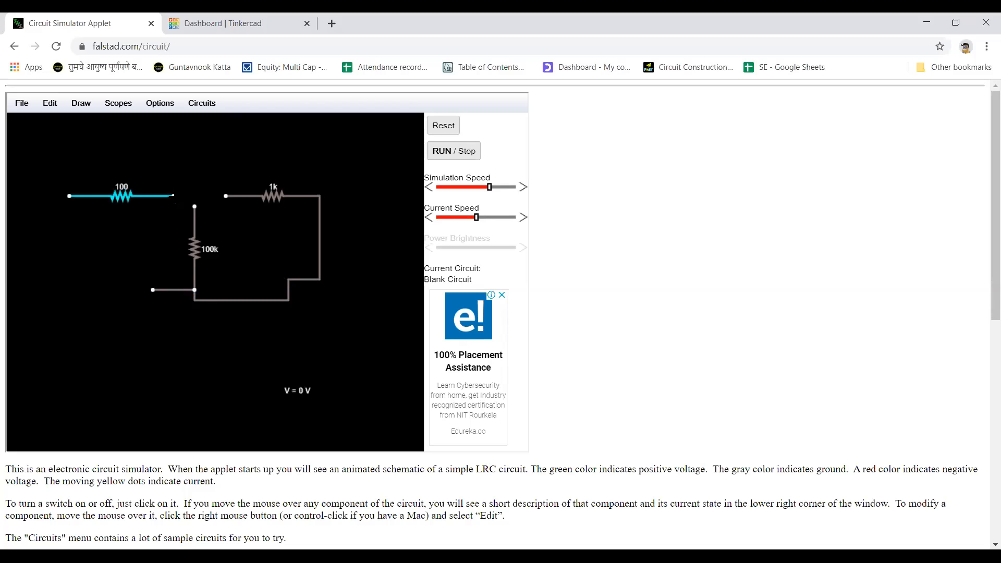
Step: Wire the 100, 100k and 1k resistors together at the upper node, and extend the lower wire left beneath the 100 ohm resistor's outer end
drag(174, 197, 194, 196)
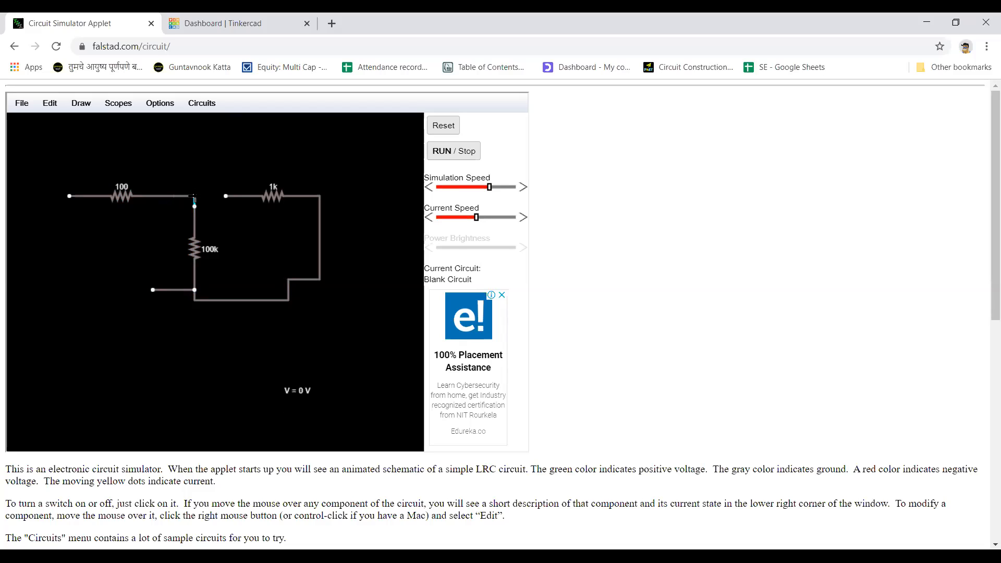
drag(193, 197, 228, 196)
drag(225, 197, 226, 195)
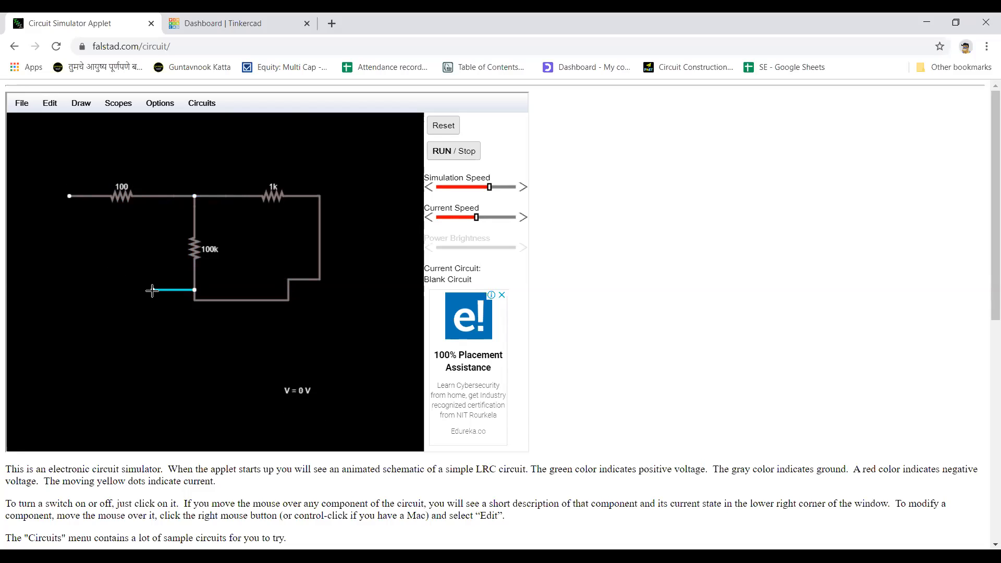
drag(152, 290, 73, 286)
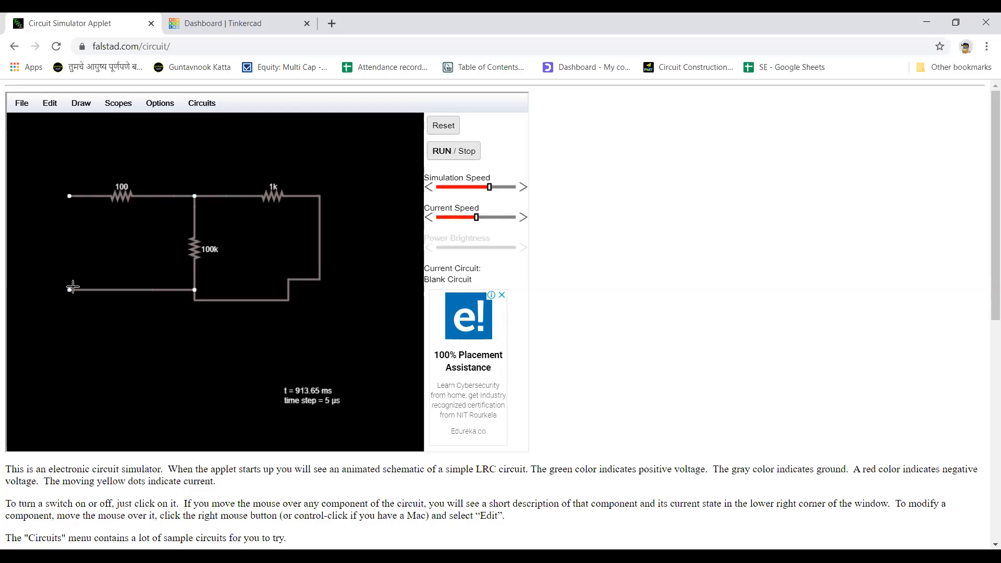
Step: Place two vertical current sources to the right of the circuit, the inner one pointing up and the outer one pointing down
click(82, 102)
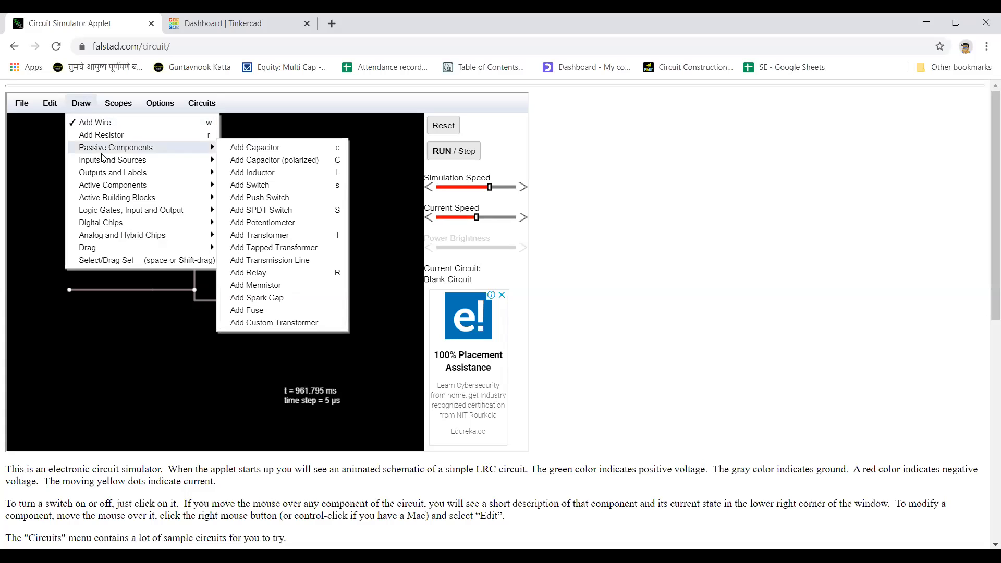
mouse_move(149, 150)
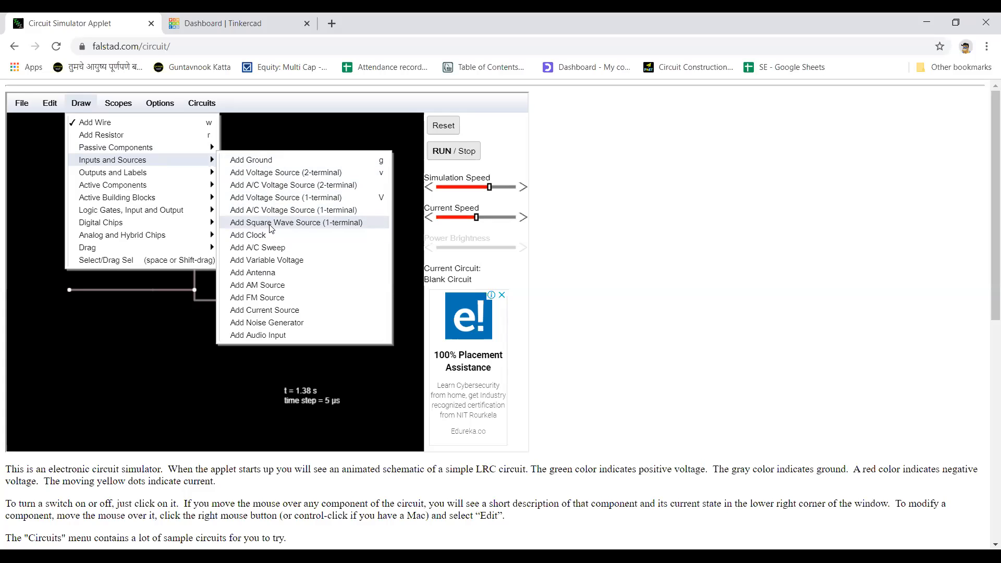
click(283, 311)
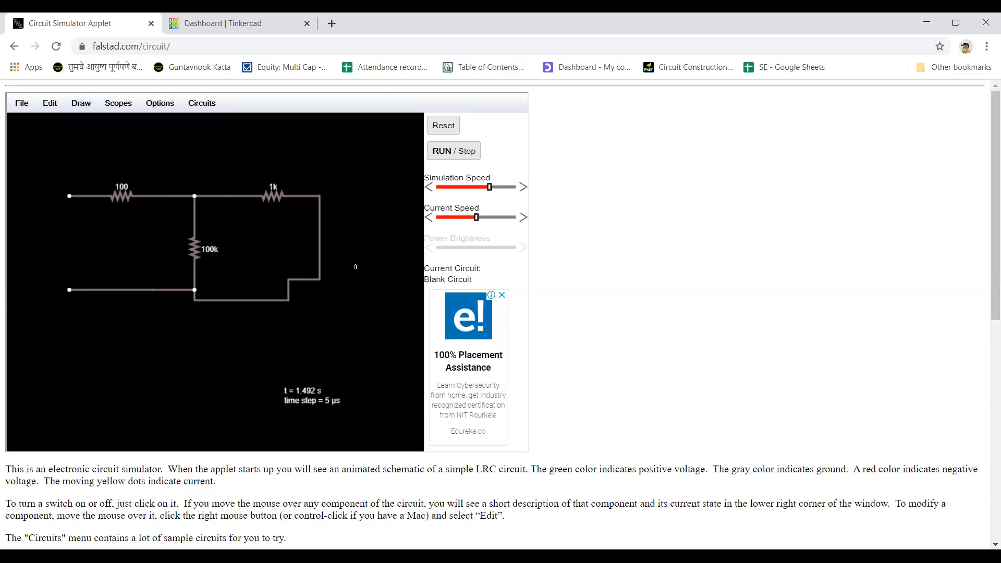
drag(381, 205, 339, 217)
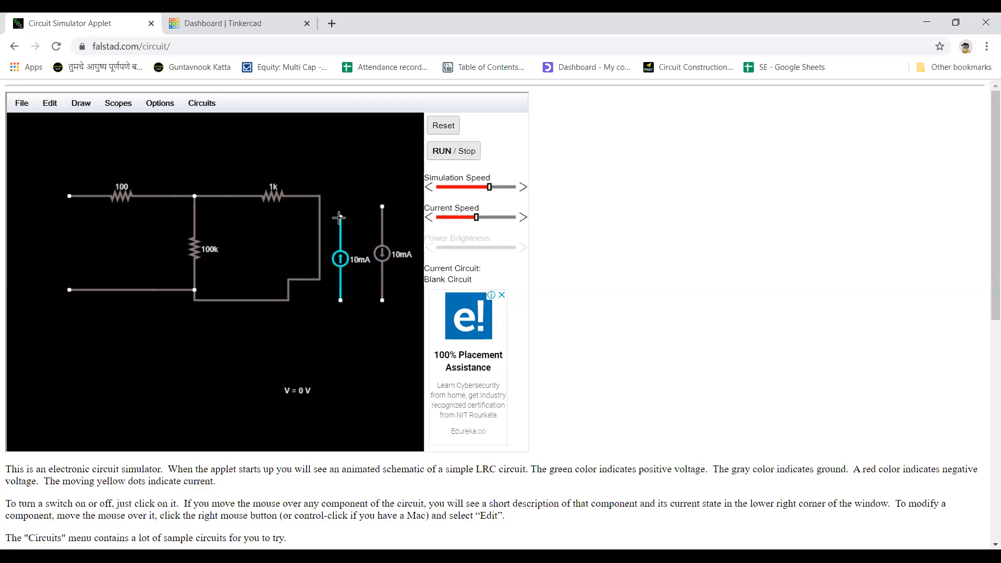
Step: Set the current of the upward-pointing source to 5 A
double_click(339, 260)
click(236, 271)
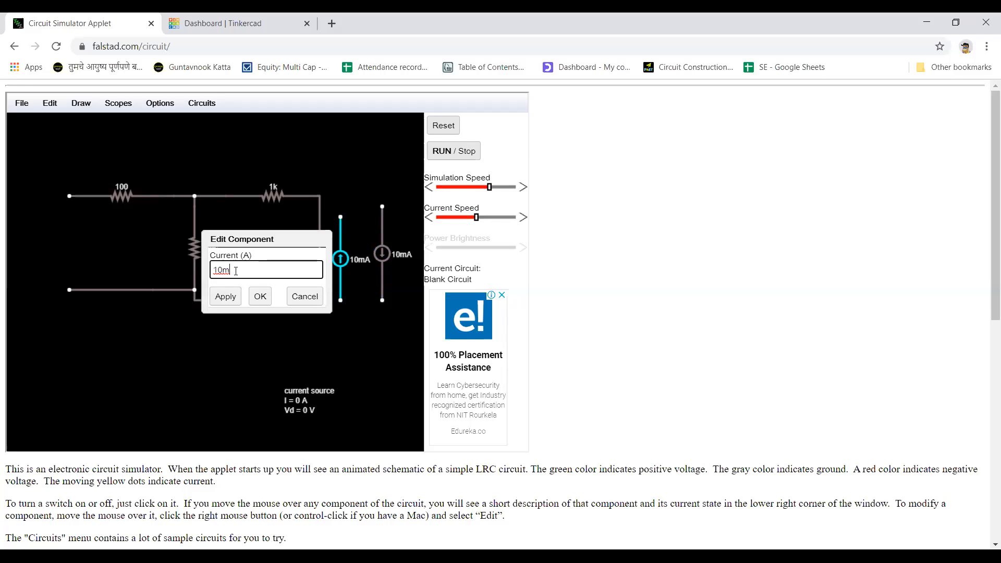
key(BackSpace)
key(BackSpace)
key(BackSpace)
text(5)
click(225, 297)
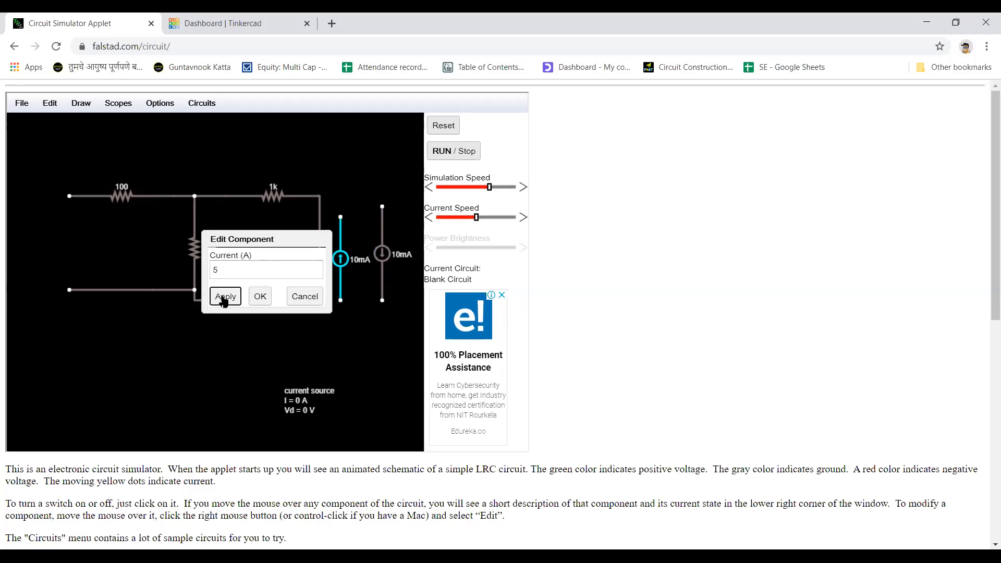
click(259, 298)
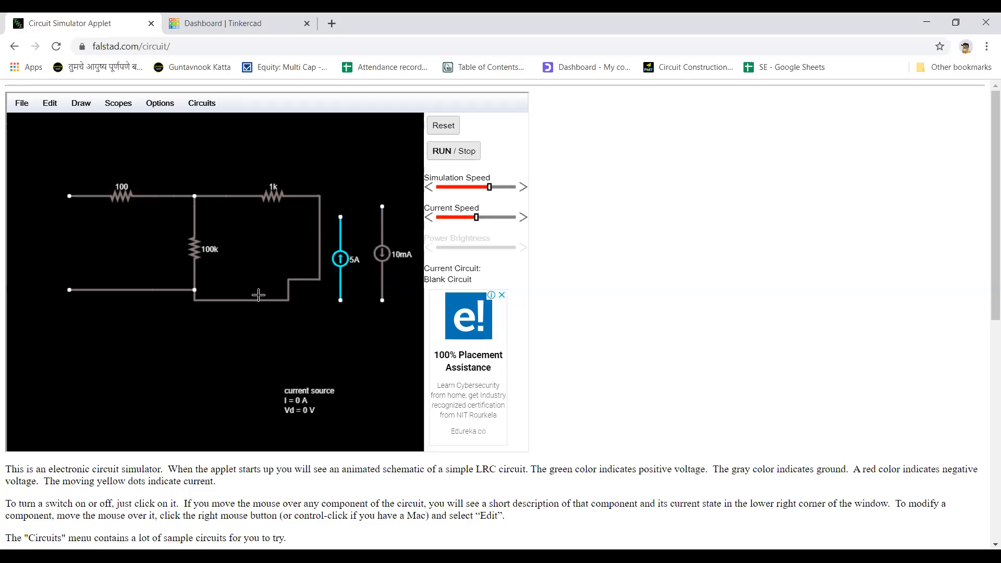
Step: Set the current of the downward-pointing source to 10 A
double_click(385, 253)
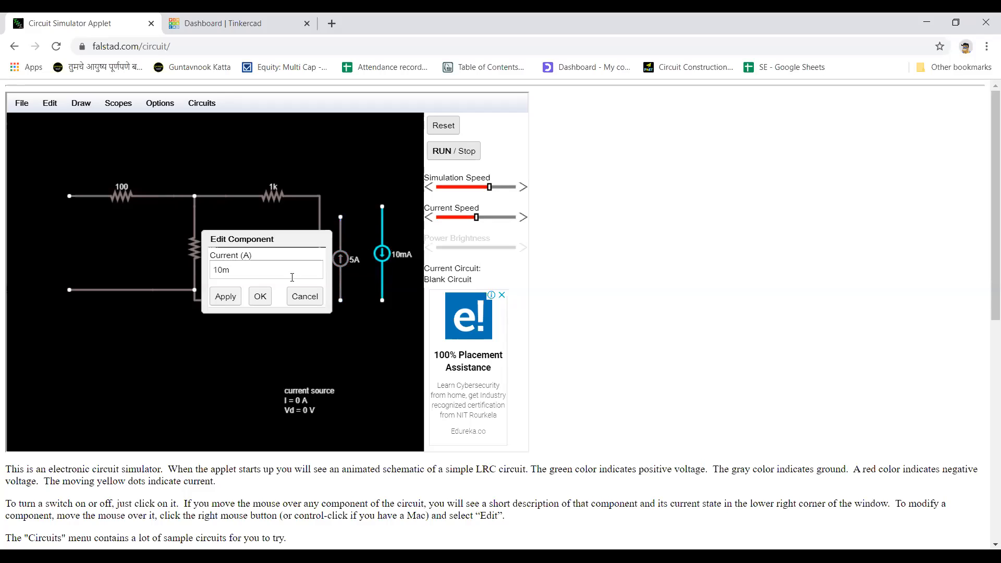
click(242, 269)
key(BackSpace)
click(224, 296)
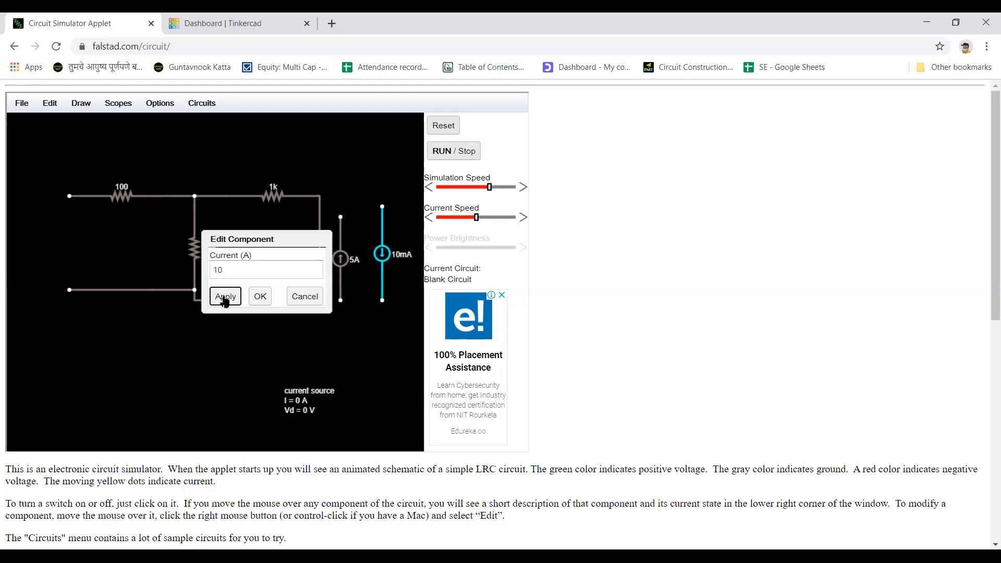
click(270, 296)
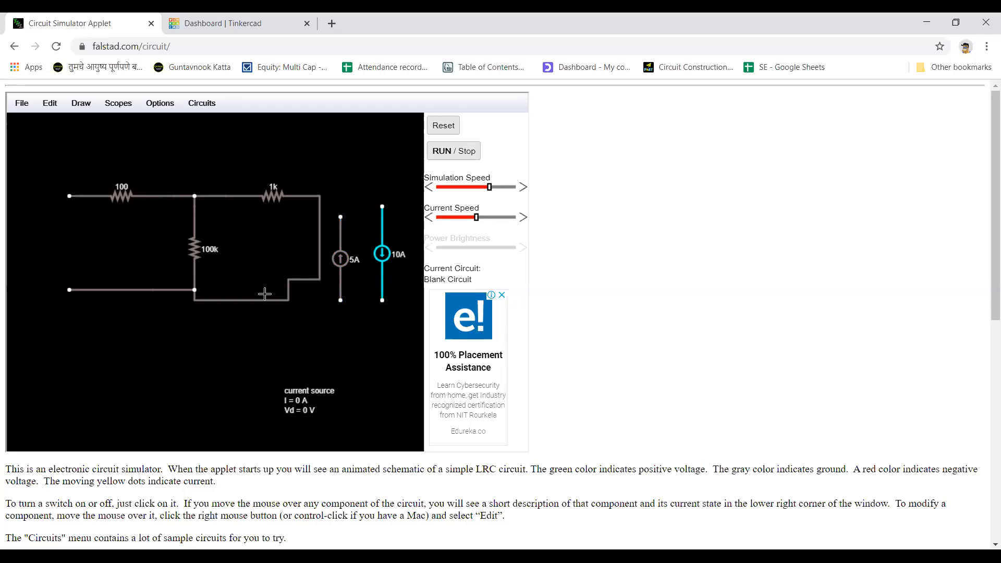
Step: Place a vertical two-terminal voltage source to the left of the resistor network
click(82, 104)
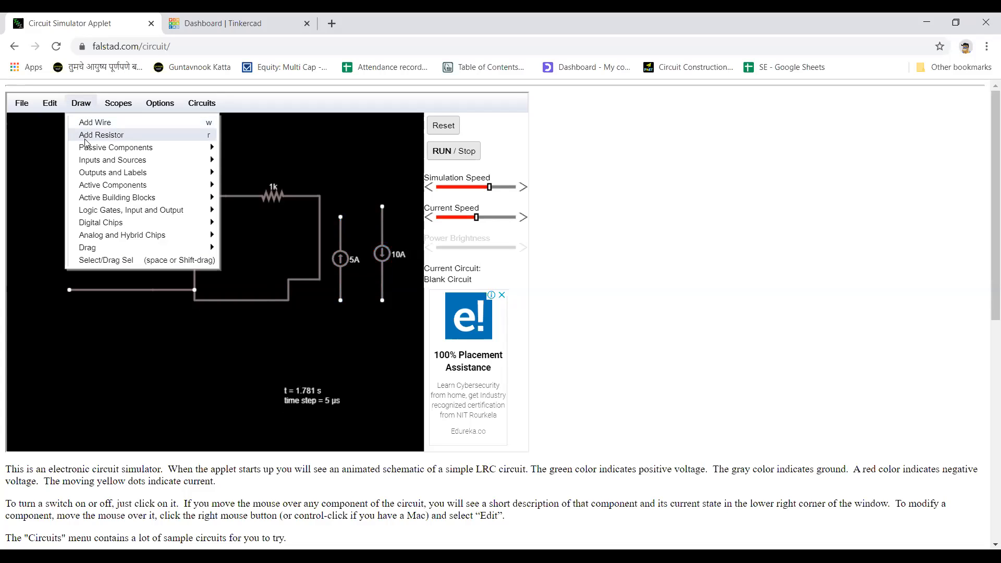
mouse_move(90, 151)
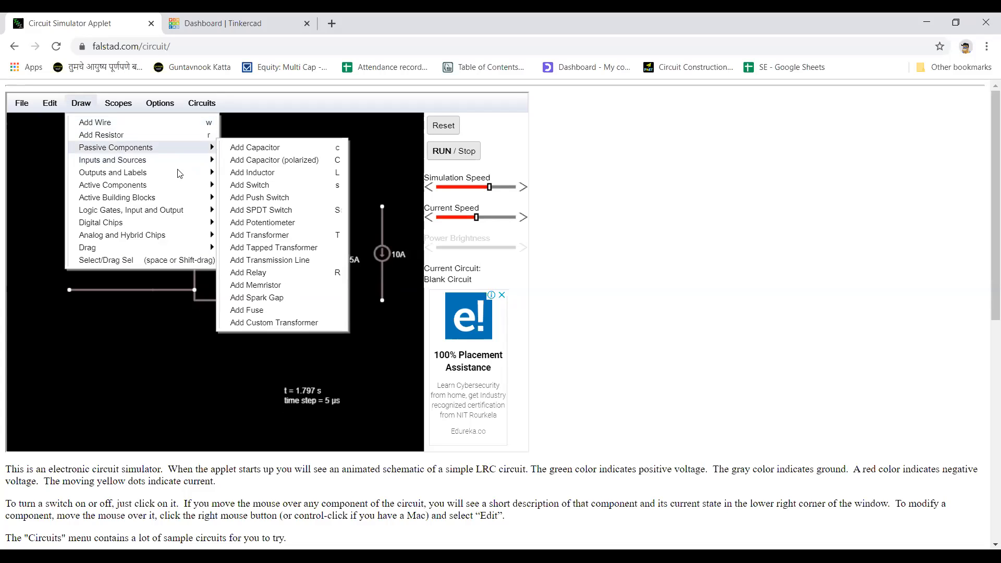
mouse_move(173, 159)
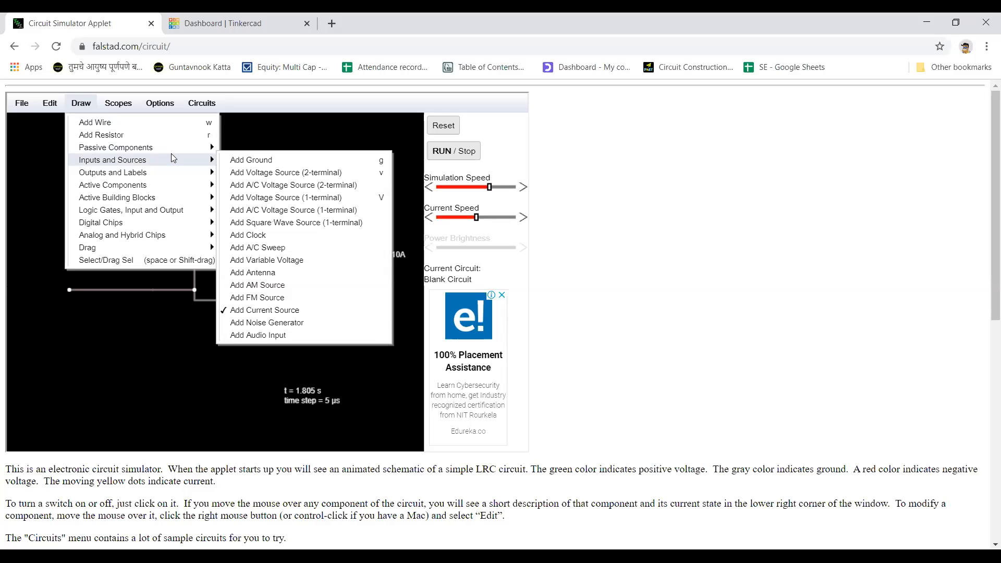
click(277, 173)
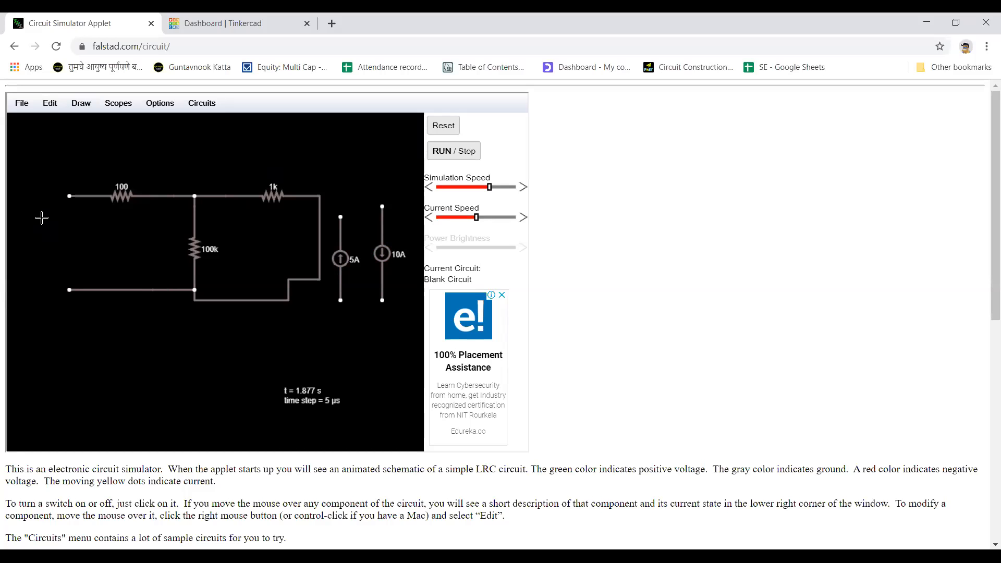
drag(38, 216, 35, 289)
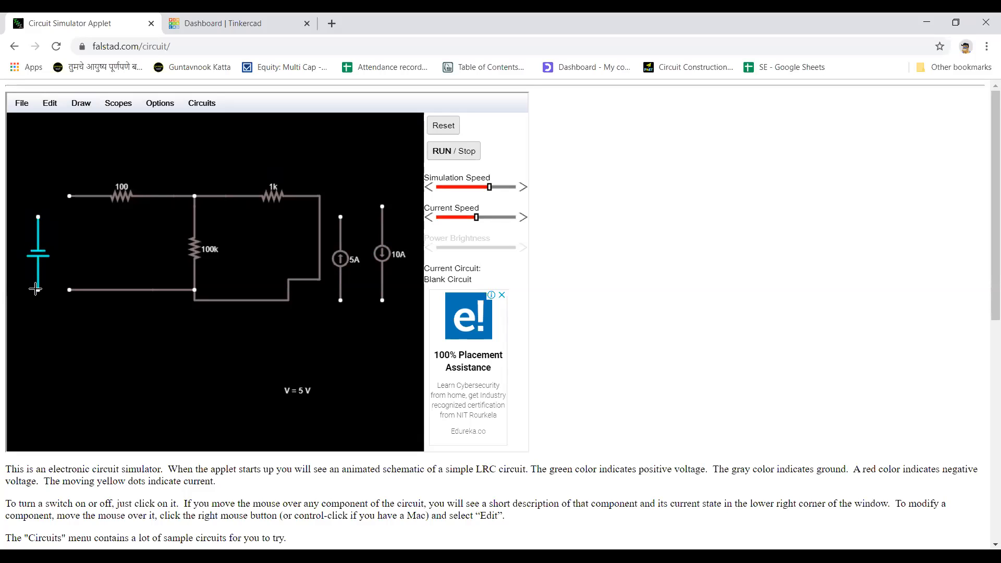
Step: Place a second vertical voltage source just inside the open left end of the resistor network and set its voltage to 25 V
drag(88, 270, 90, 206)
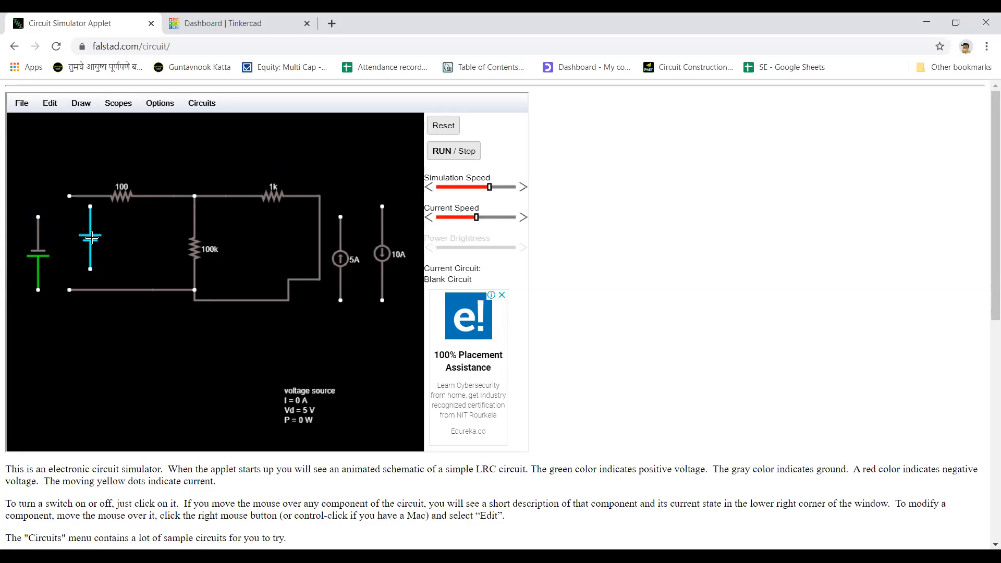
double_click(91, 238)
click(225, 234)
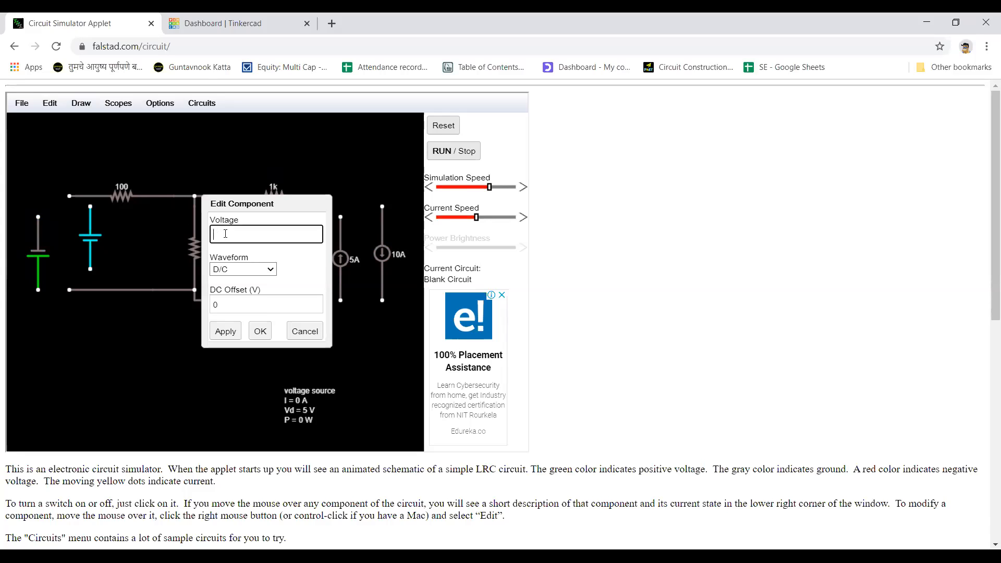
text(25)
click(230, 334)
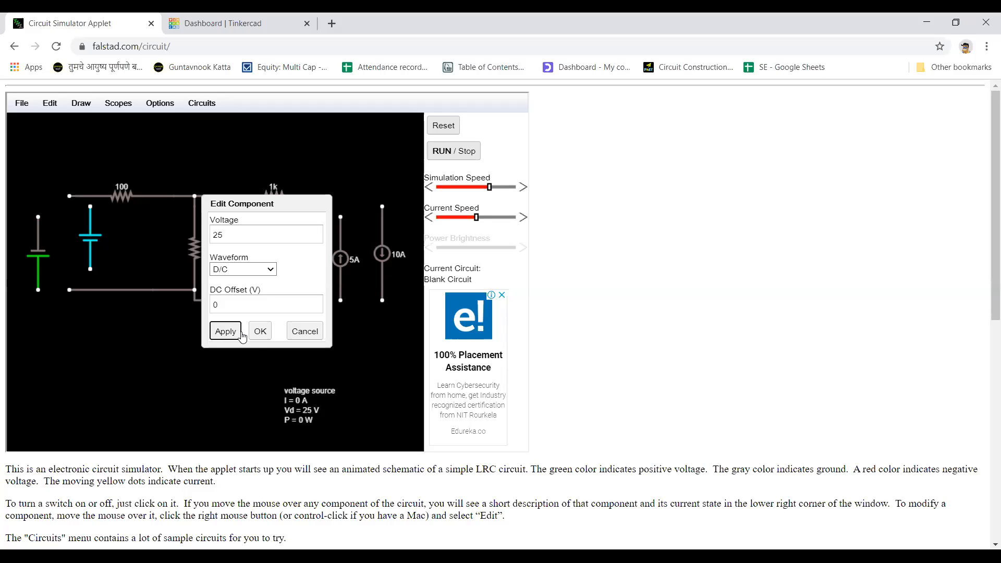
click(261, 332)
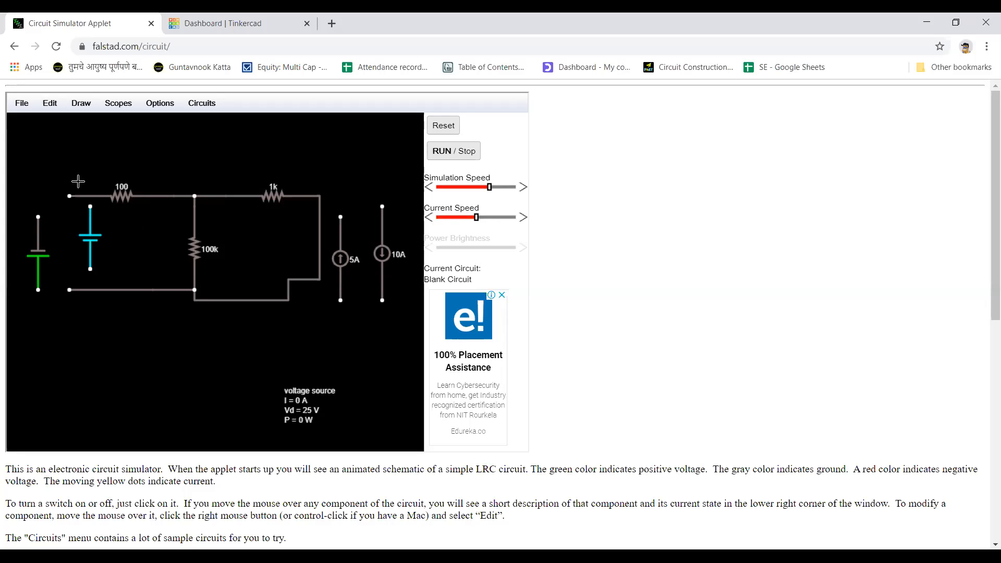
Step: Place a text label beside the inner voltage source, below the 100-ohm resistor
click(80, 103)
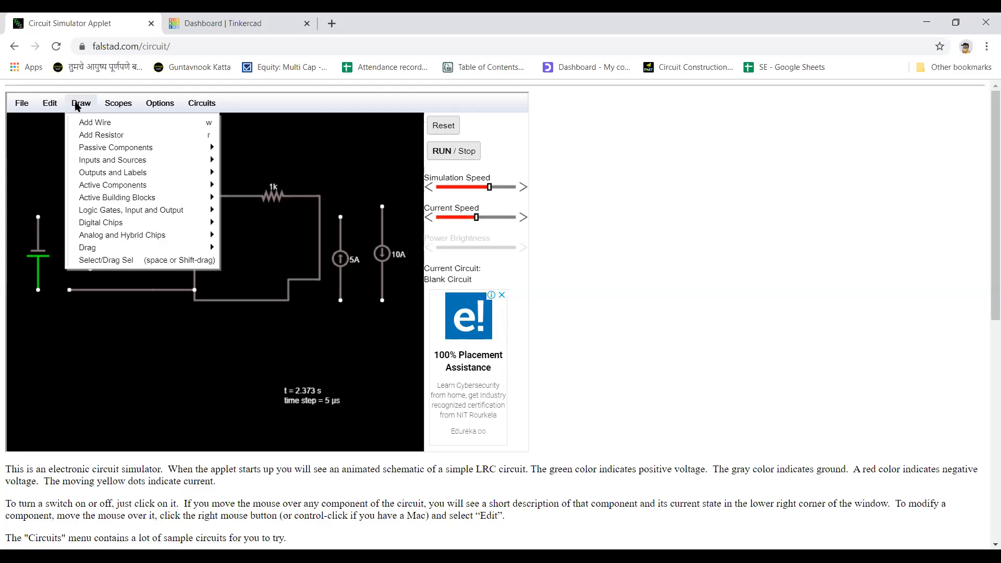
mouse_move(104, 173)
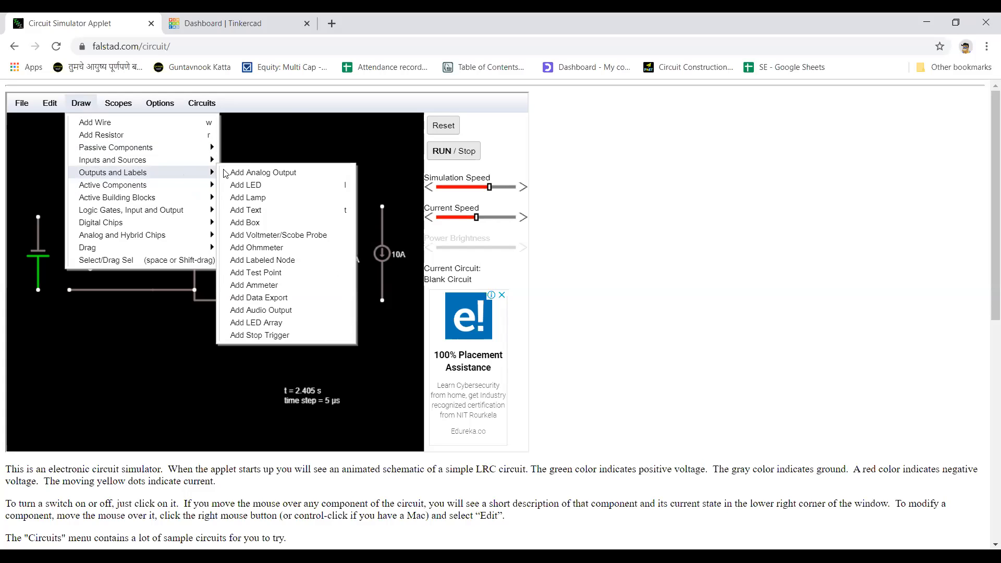
click(268, 211)
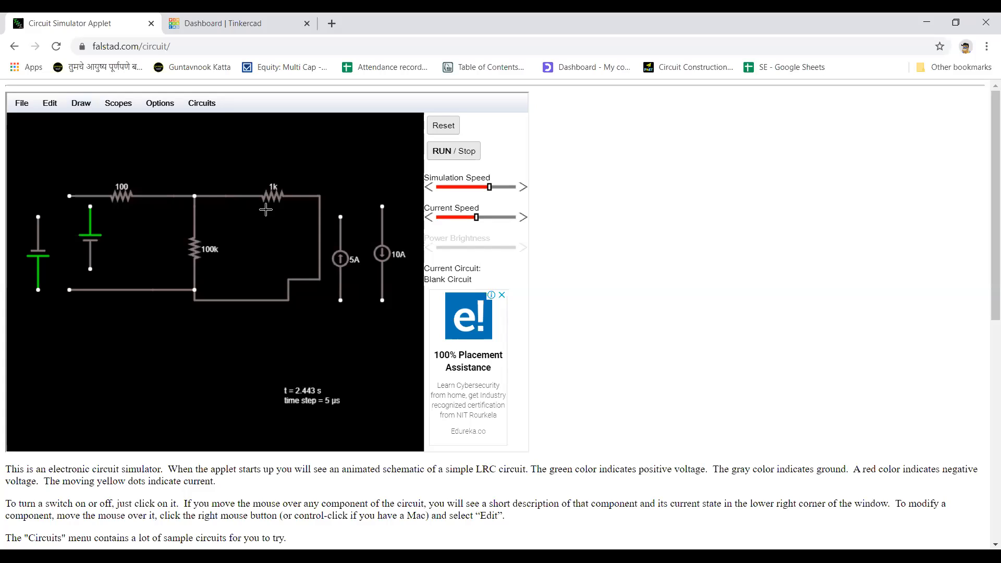
click(119, 230)
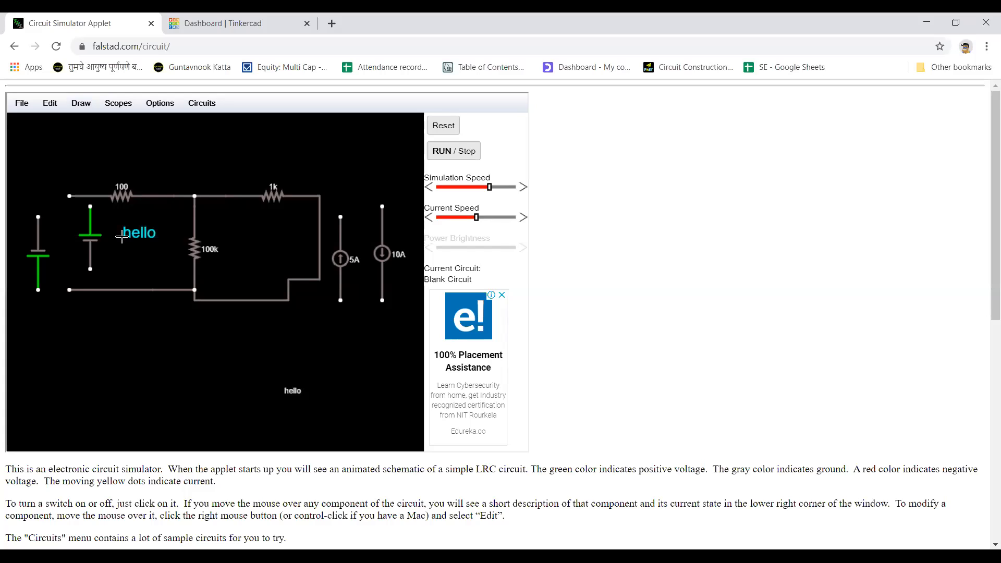
Step: Change the text label beside the inner voltage source to 25V and delete the overlapping duplicate "hello" label
double_click(132, 236)
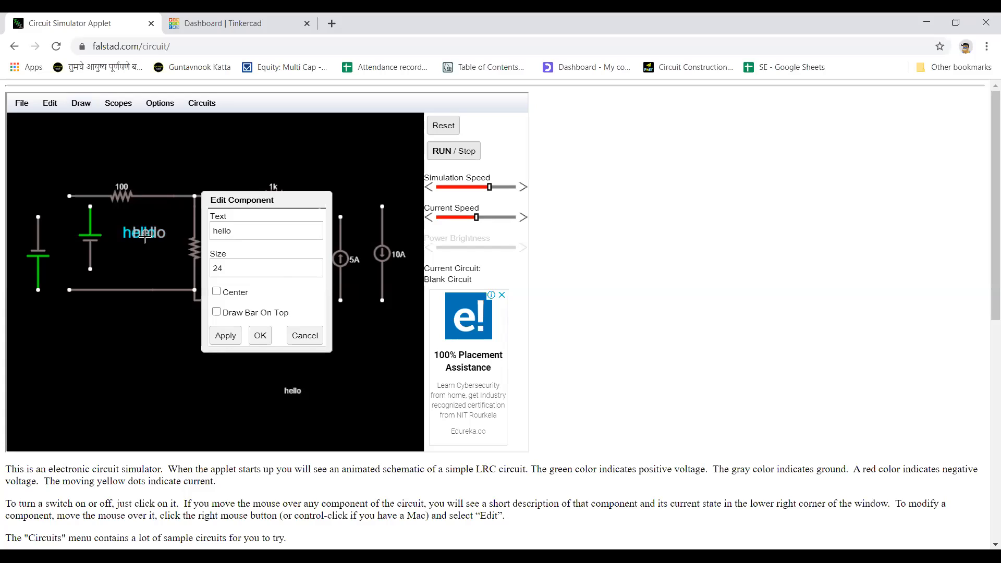
click(235, 233)
key(BackSpace)
key(BackSpace)
key(BackSpace)
key(BackSpace)
text(25V)
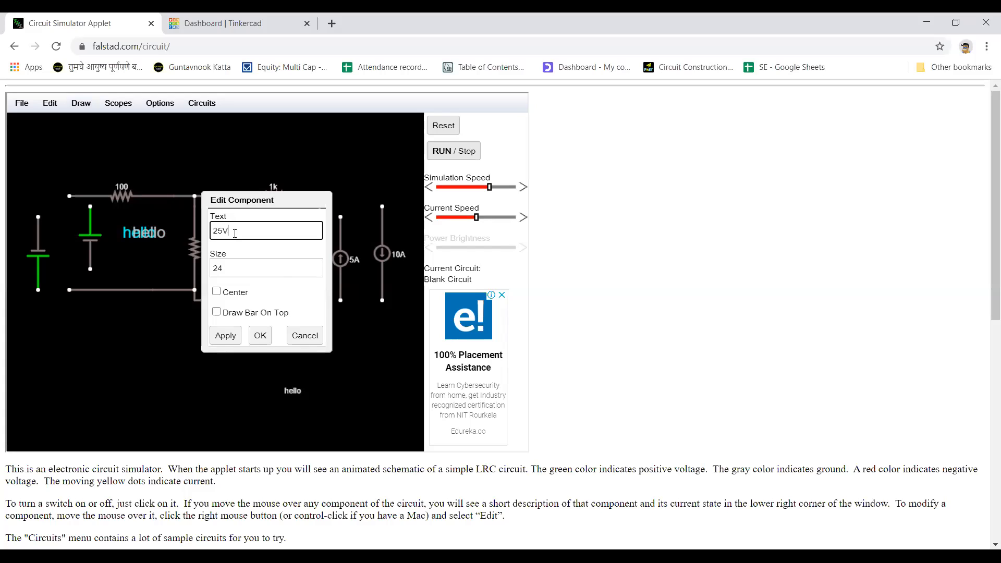
click(222, 338)
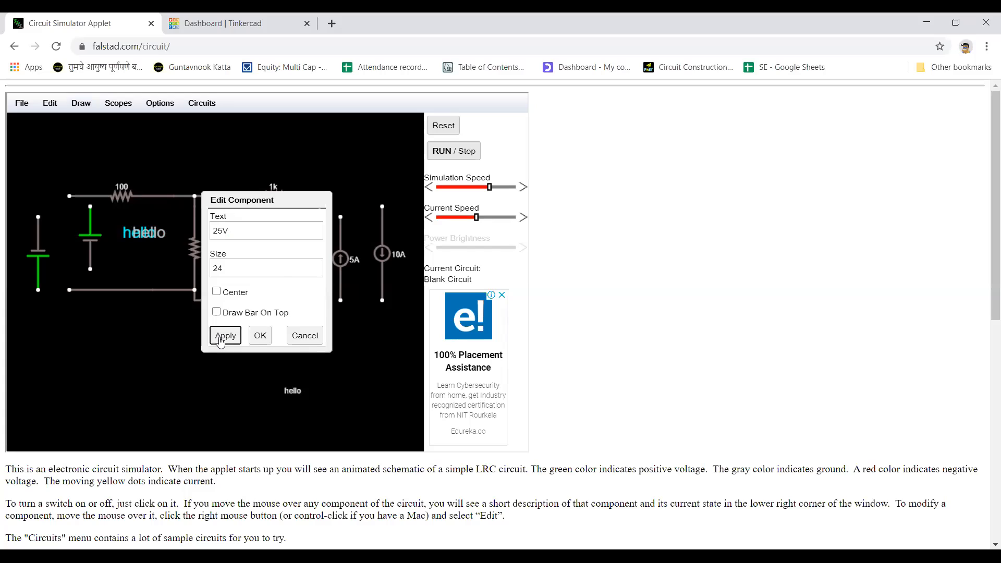
click(256, 339)
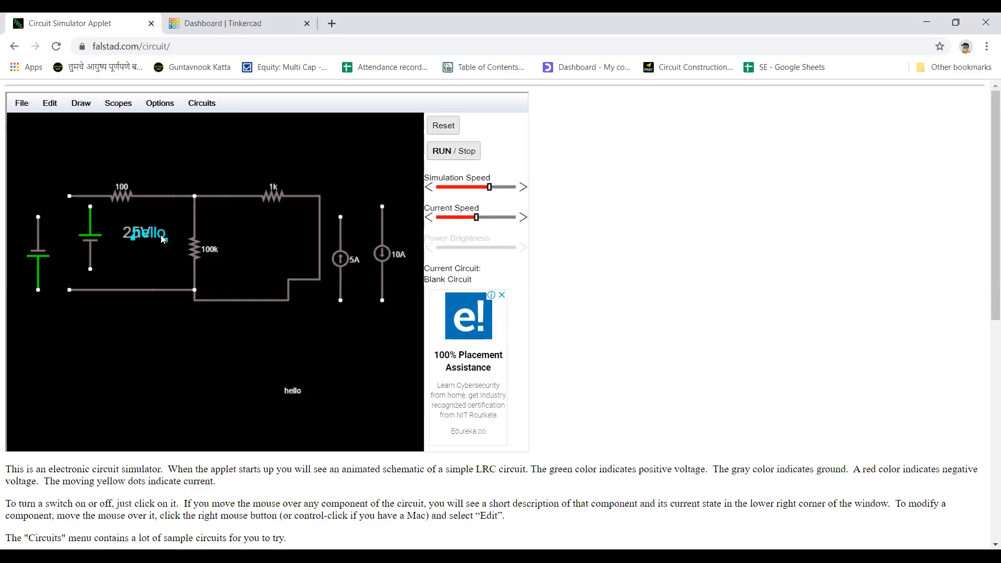
key(Delete)
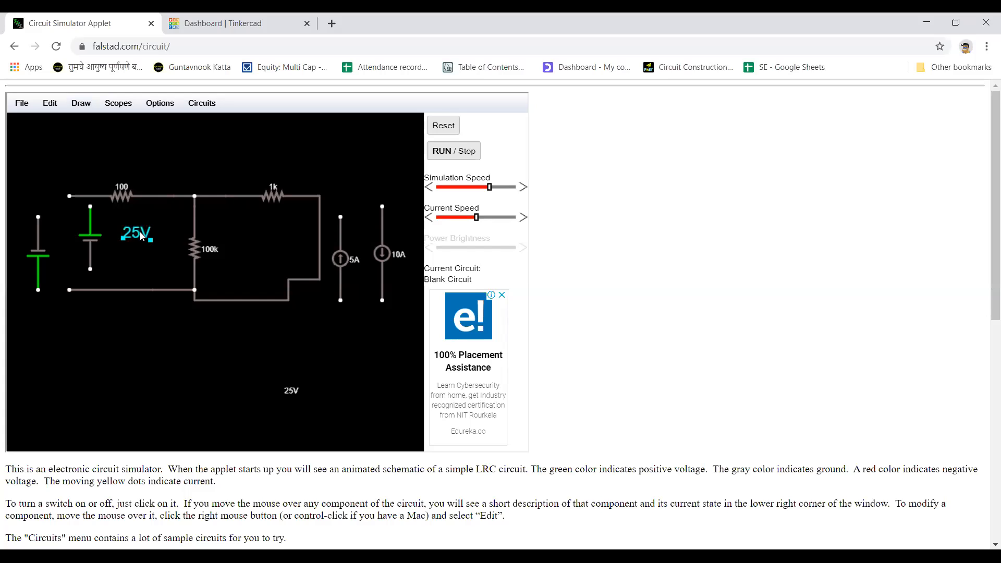
Step: Set the voltage of the outermost left voltage source to 100 V
double_click(37, 258)
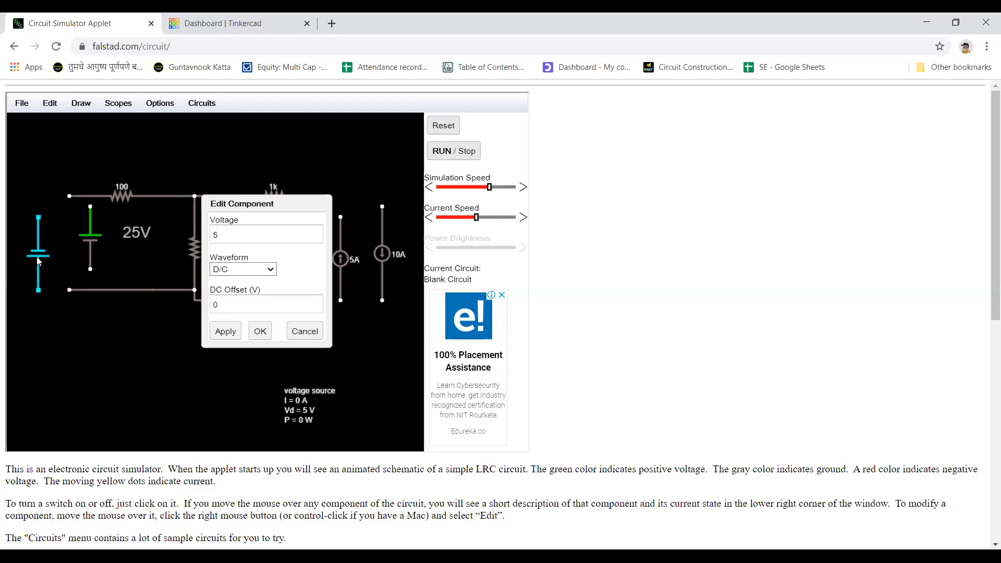
click(222, 238)
key(BackSpace)
text(100)
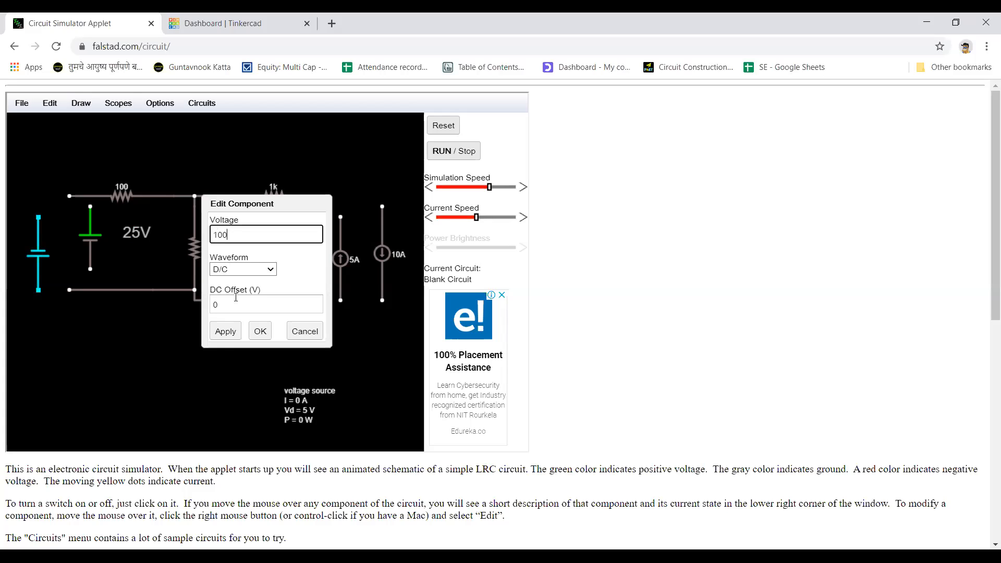
click(223, 331)
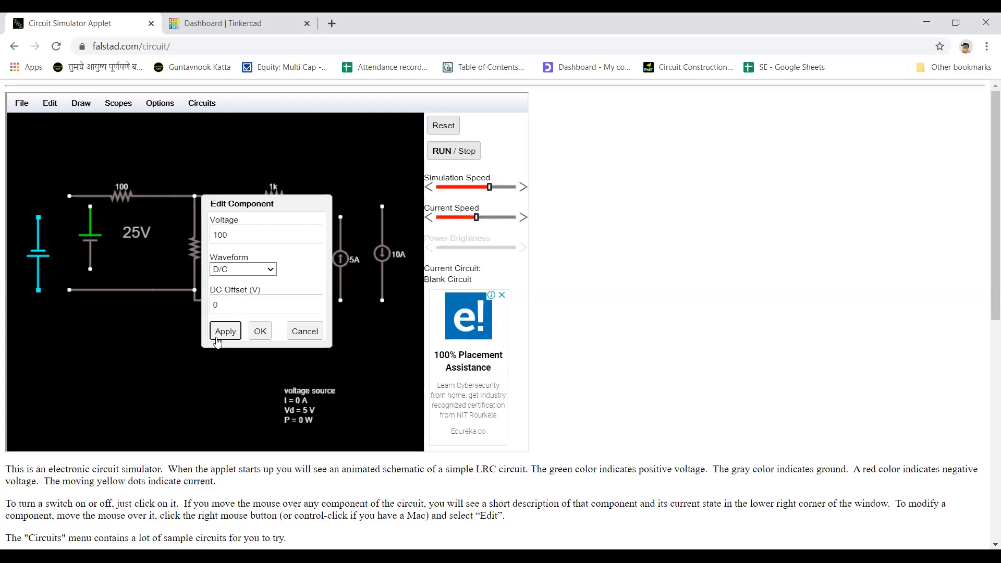
click(260, 333)
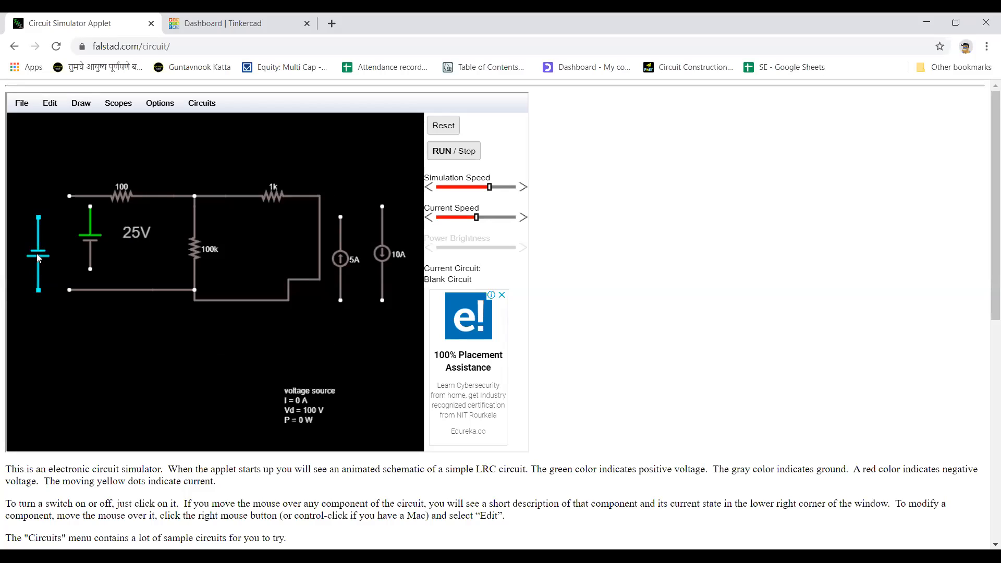
Step: Place a vertical voltmeter to the right of the 100k resistor, inside the right-hand loop
click(82, 104)
mouse_move(92, 165)
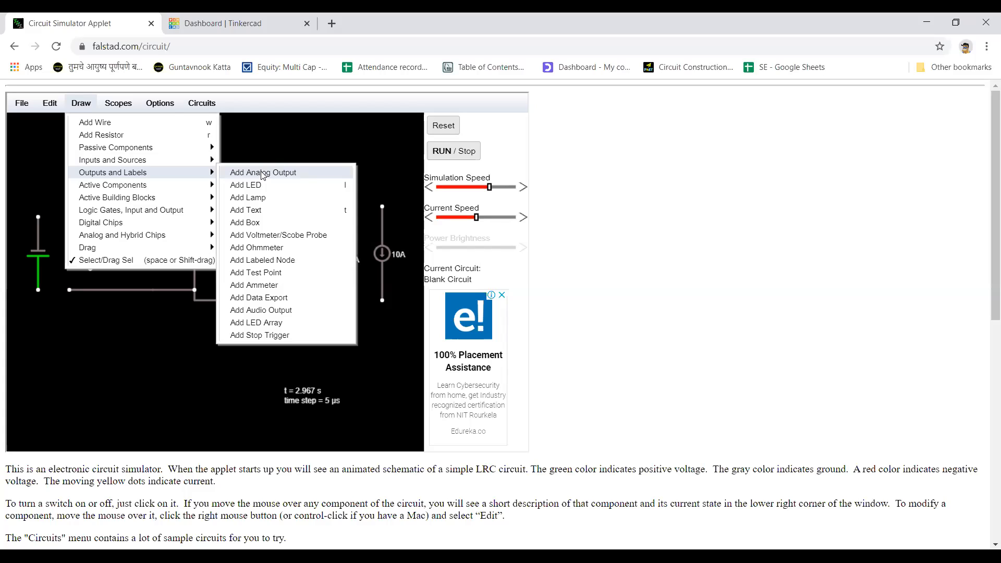
click(269, 238)
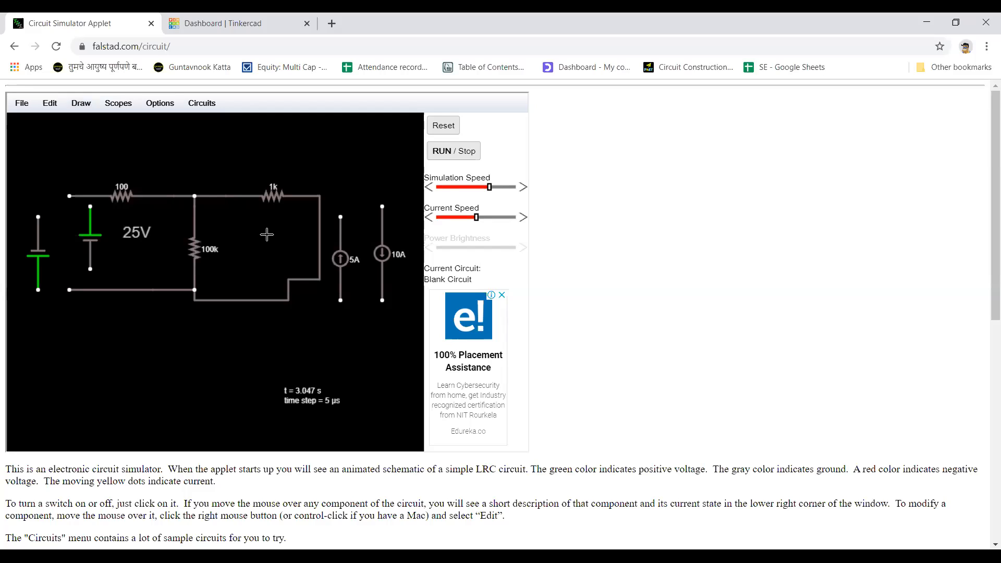
drag(238, 216, 240, 282)
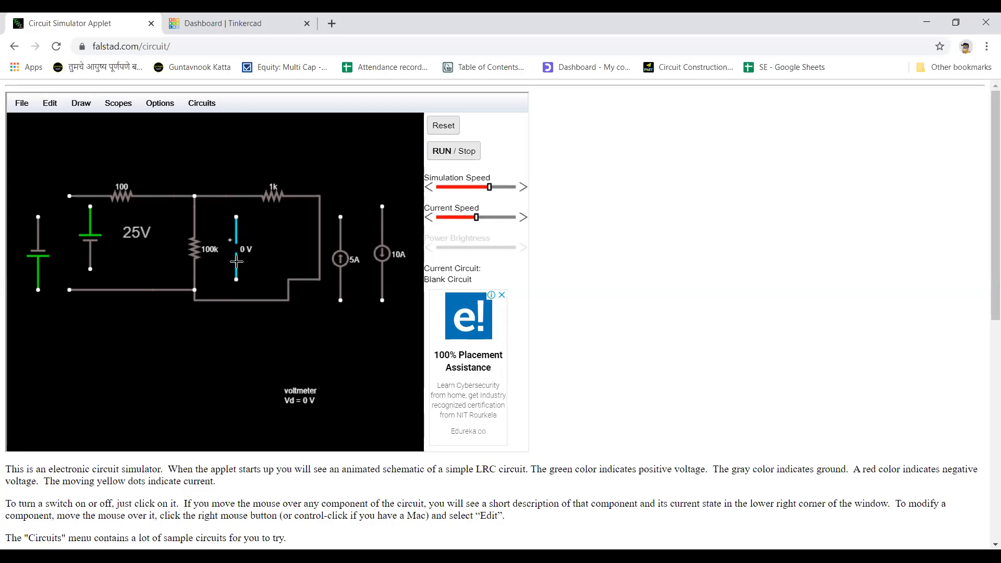
Step: Wire both voltmeter terminals to the ends of the 100k resistor branch so it measures across the resistor
click(79, 106)
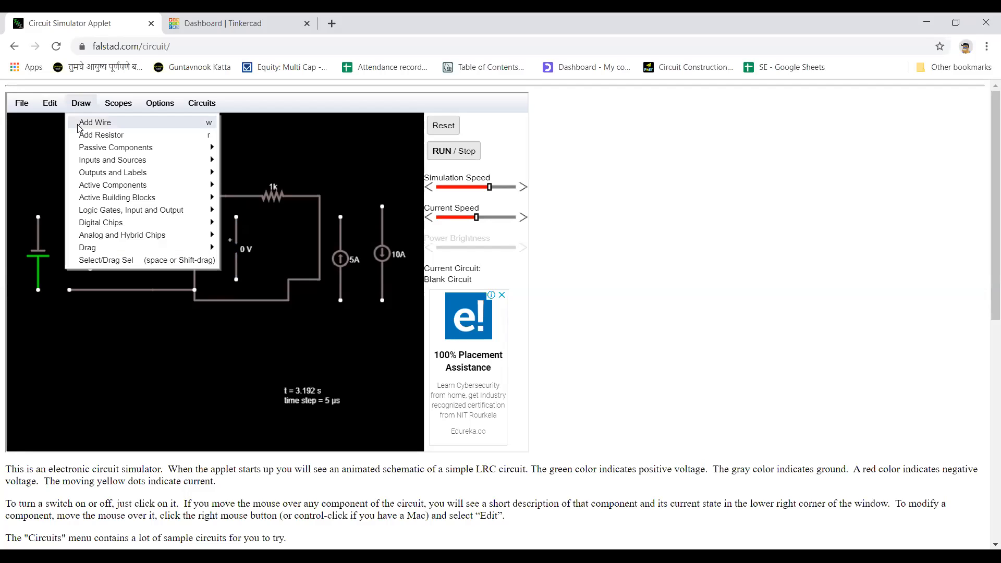
click(77, 122)
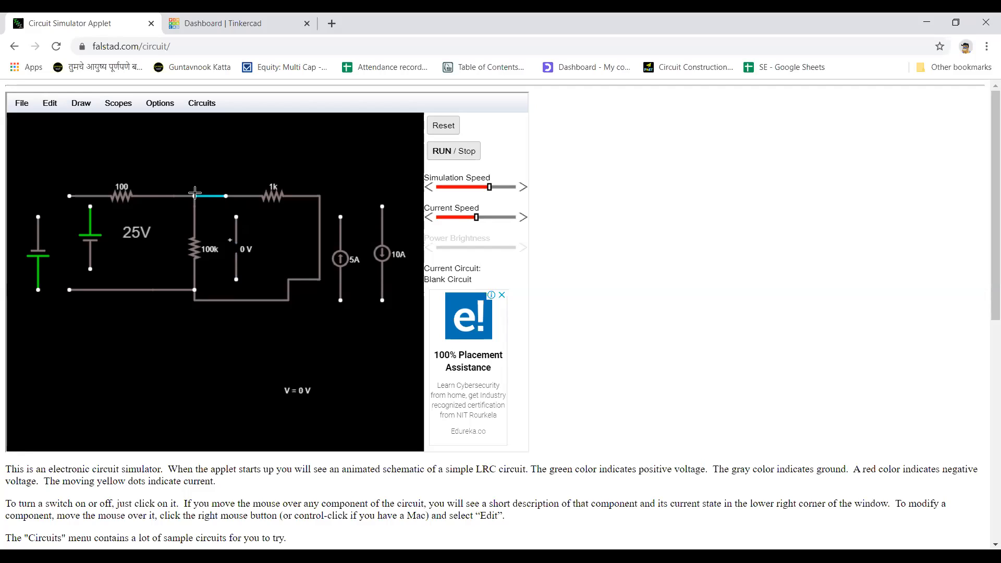
drag(194, 197, 235, 217)
drag(235, 280, 194, 290)
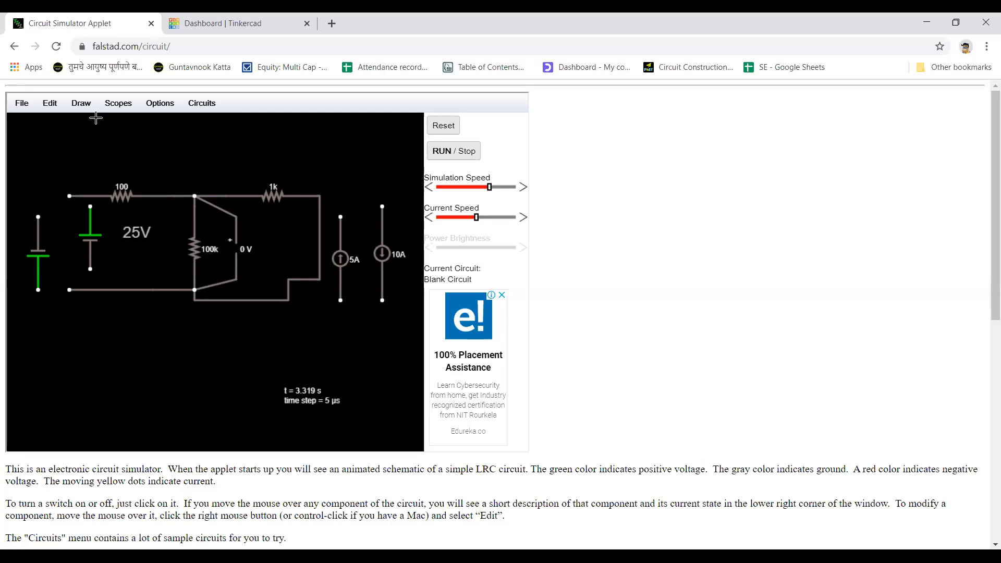
Step: Place two horizontal ammeters, one below the circuit and one above the wire between the 100-ohm resistor and the middle node
click(82, 103)
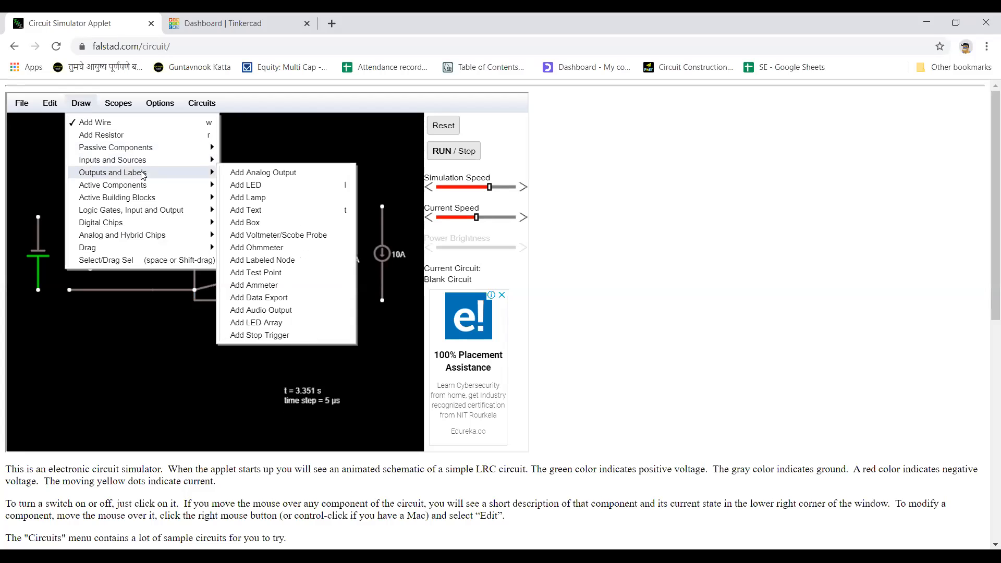
click(265, 285)
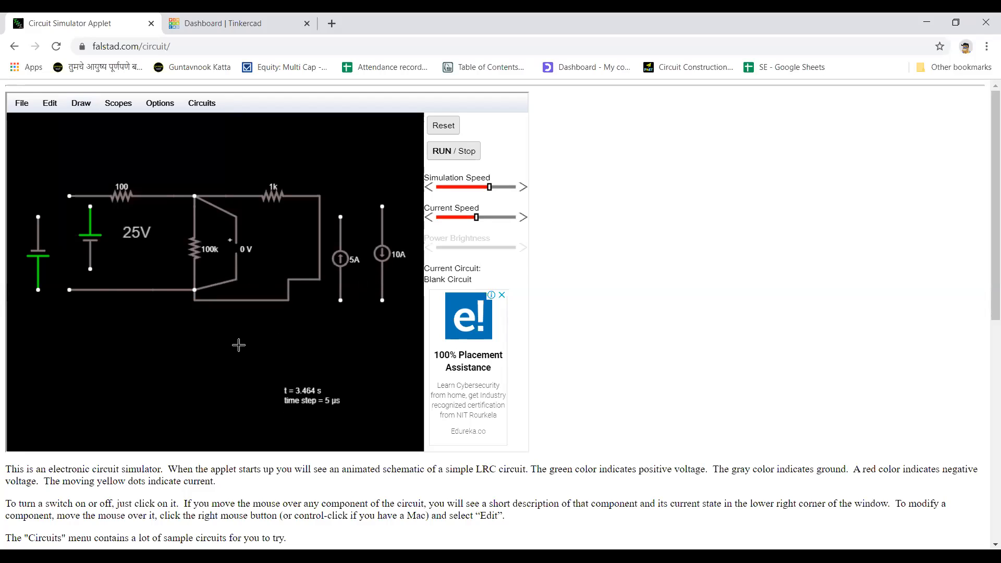
drag(238, 345, 280, 345)
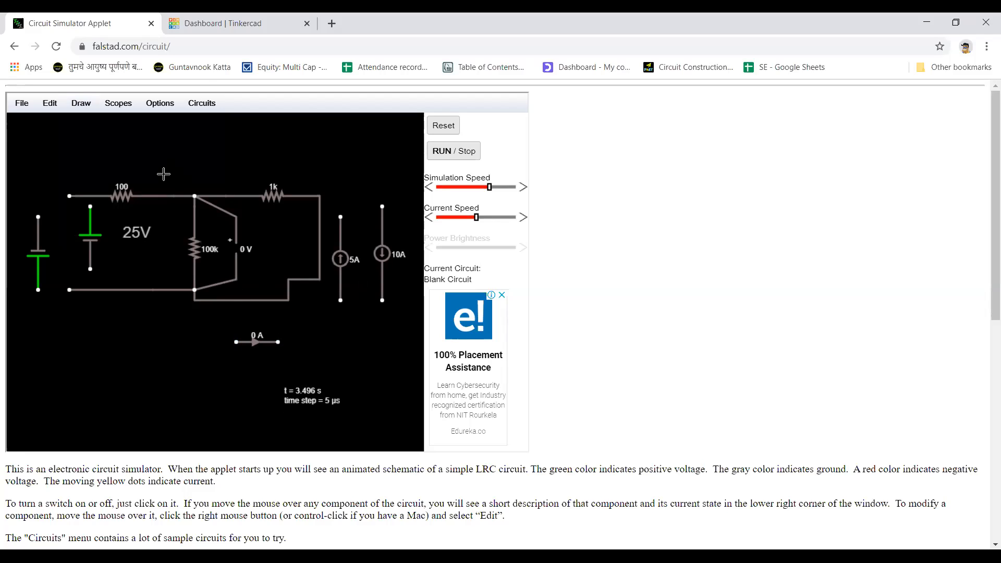
drag(160, 174, 194, 175)
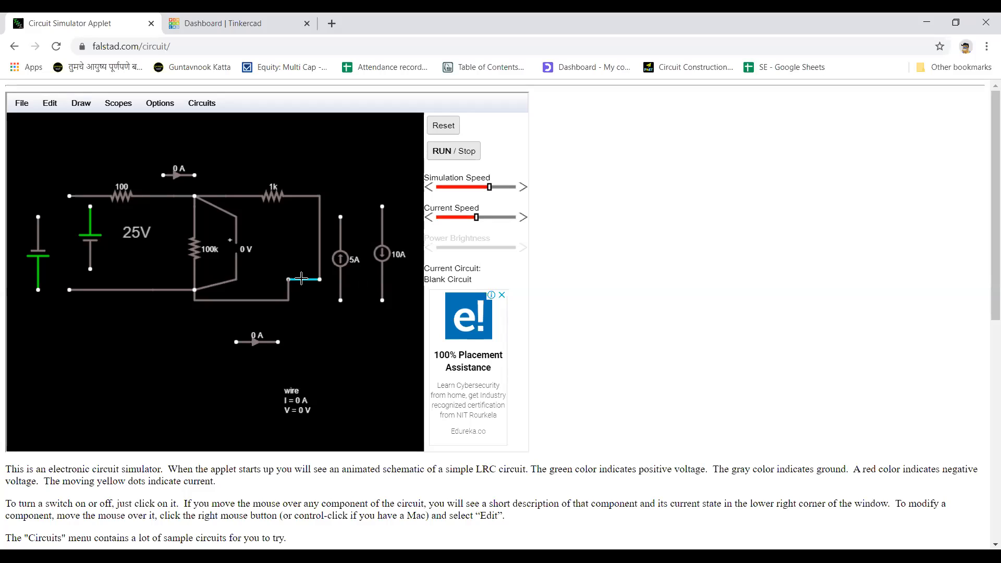
Step: Replace the short horizontal wire at the lower right of the loop with the lower ammeter, fitting its ends to the gap
key(Delete)
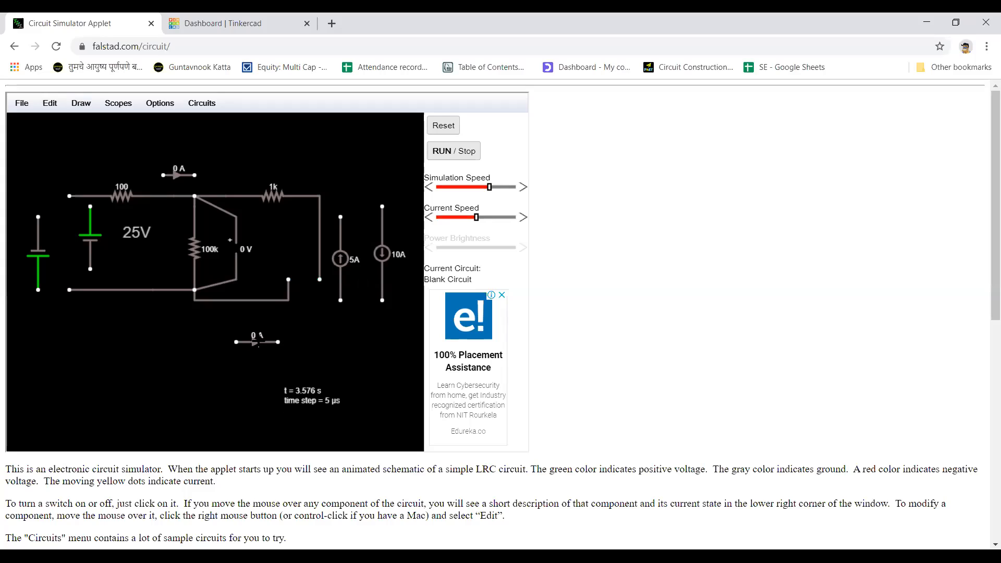
mouse_move(254, 342)
mouse_down()
mouse_move(307, 313)
mouse_move(255, 341)
mouse_up()
click(255, 342)
drag(256, 342, 311, 281)
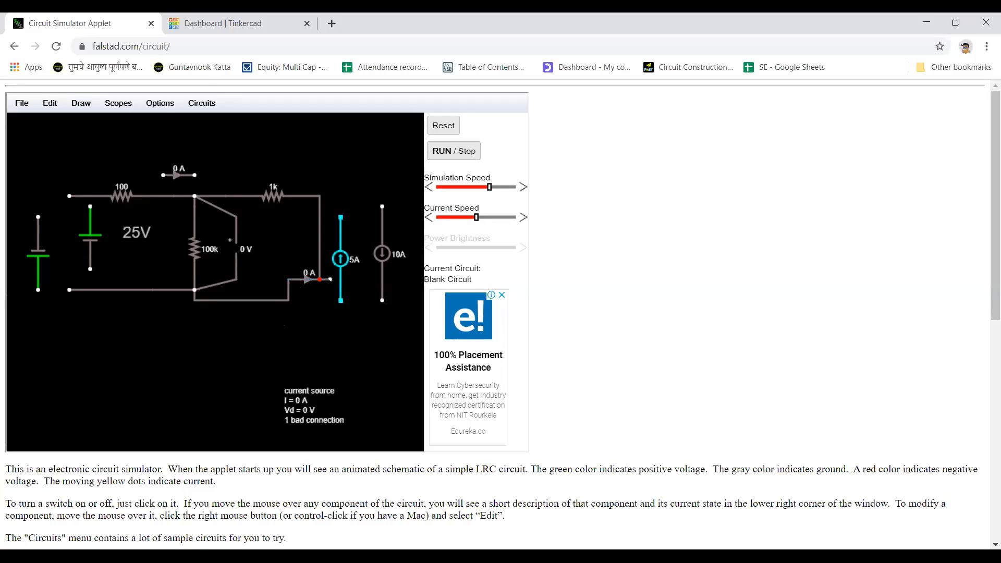
drag(330, 280, 319, 280)
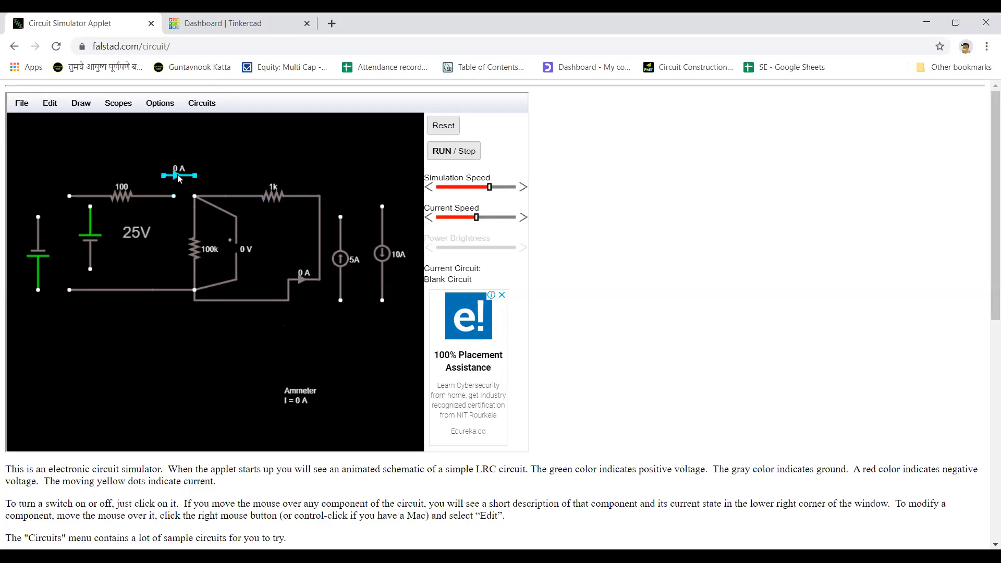
Step: Move the upper ammeter into the gap between the 100-ohm resistor and the middle node, fitting its end to the node
mouse_move(179, 179)
mouse_down()
mouse_move(185, 196)
mouse_move(207, 204)
mouse_up()
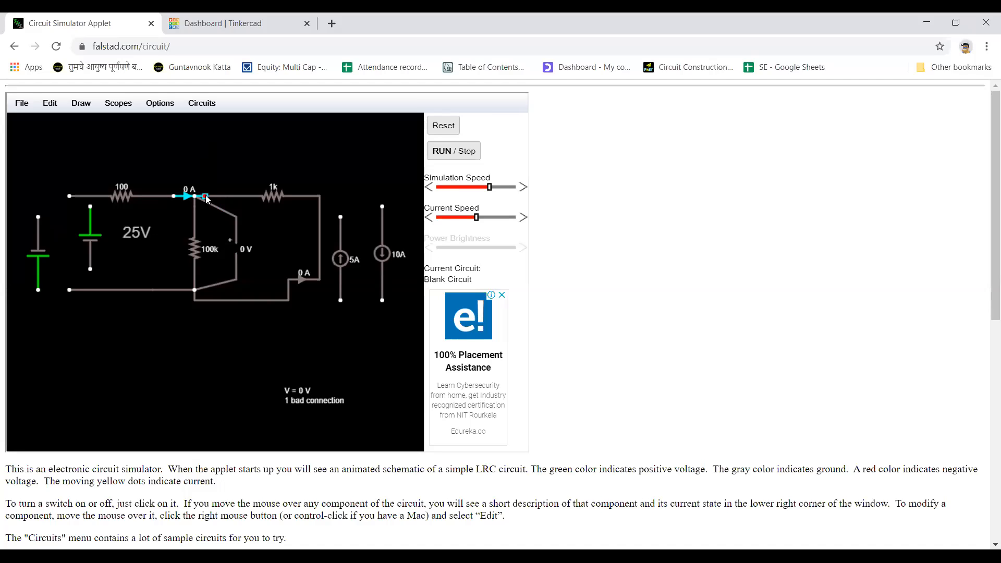
drag(206, 199, 197, 193)
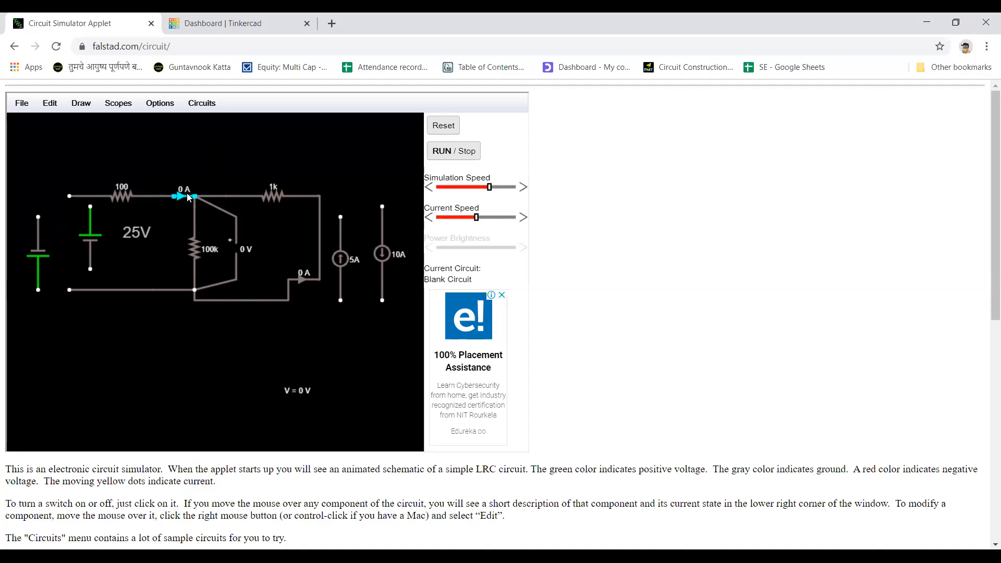
click(76, 107)
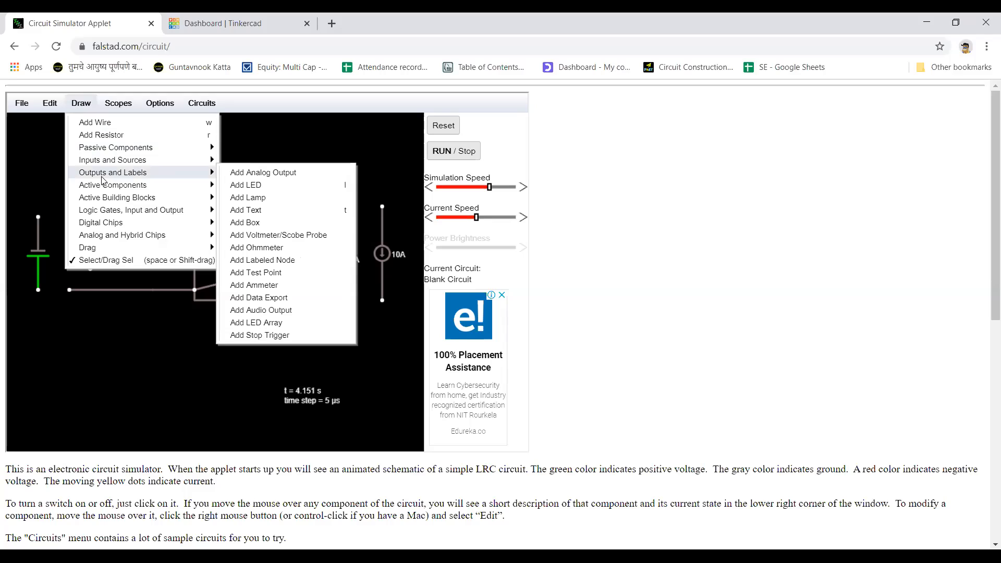
mouse_move(103, 189)
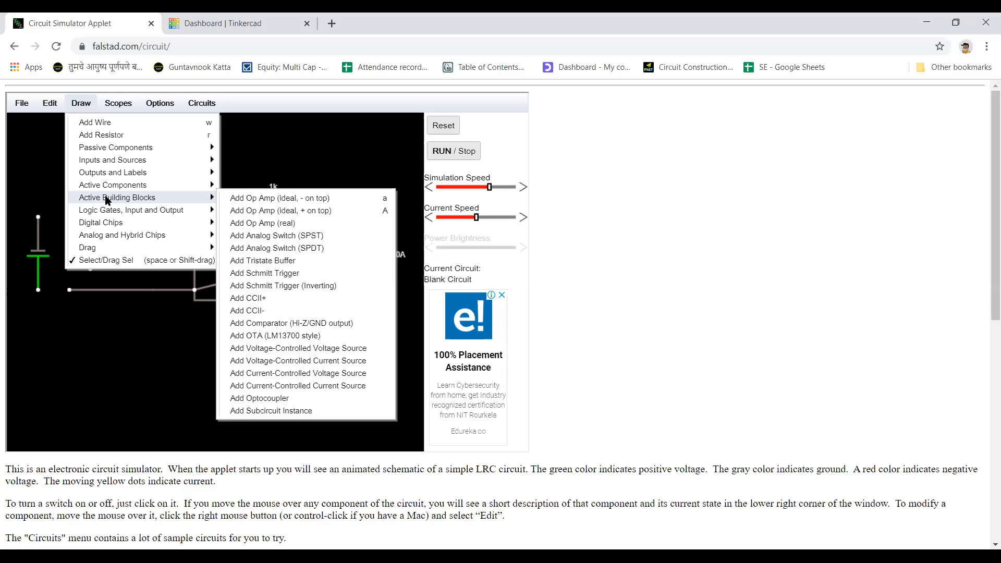
mouse_move(139, 209)
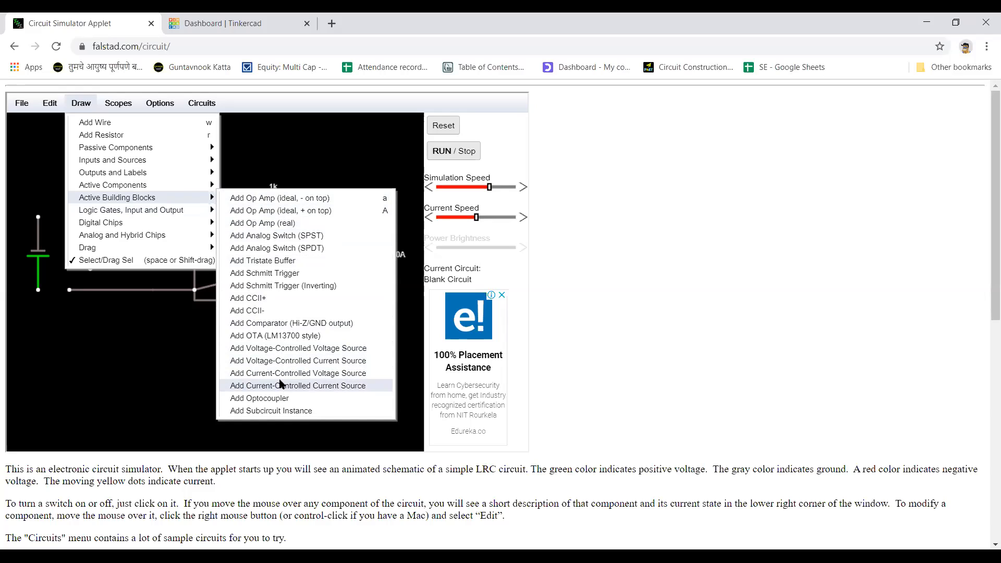
Step: Place a voltage-controlled voltage source in the empty area below the 100k resistor
click(308, 346)
drag(163, 373, 205, 327)
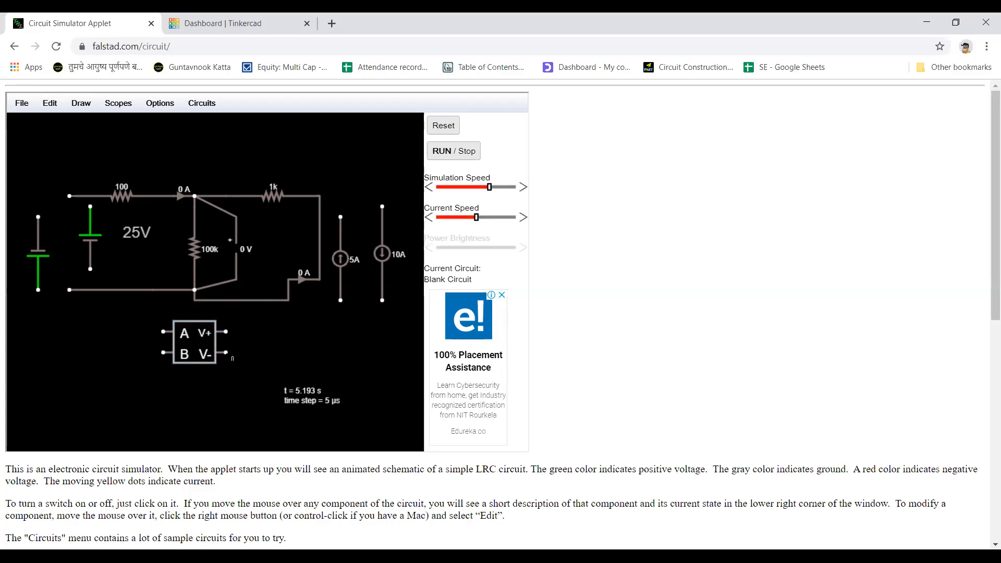
Step: Place an SPDT switch in the empty area at the lower left of the circuit, beside the voltage-controlled voltage source
click(80, 103)
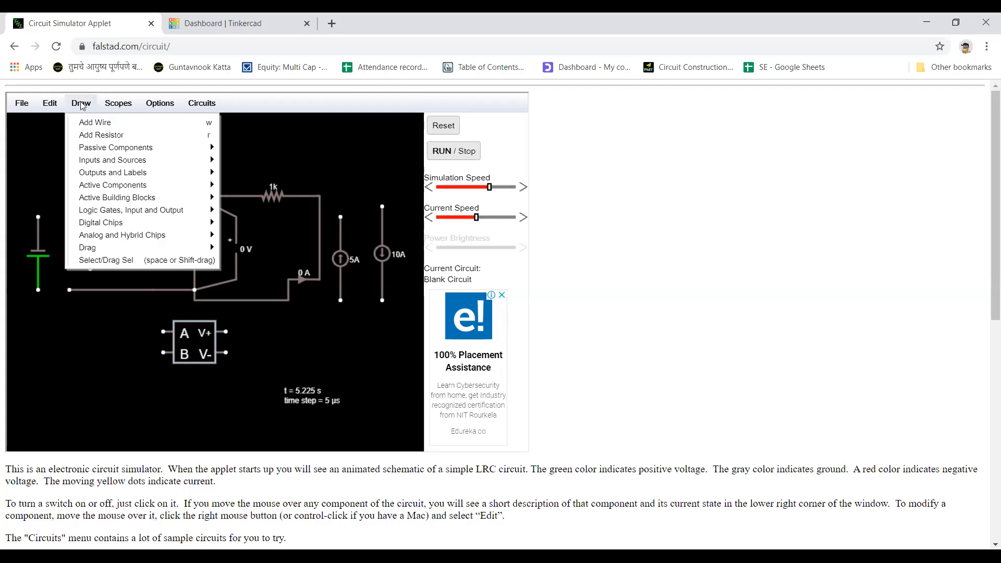
click(282, 162)
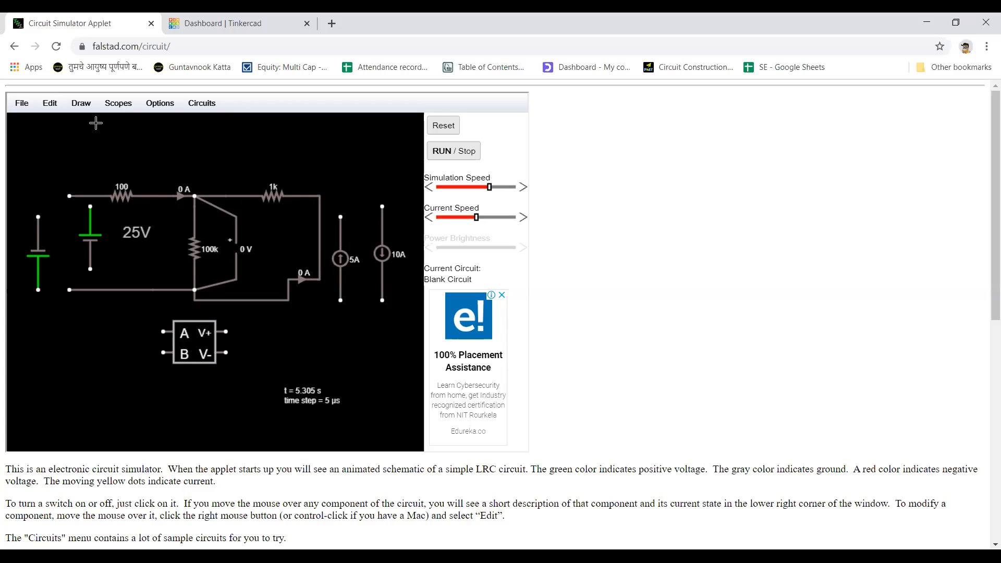
click(83, 104)
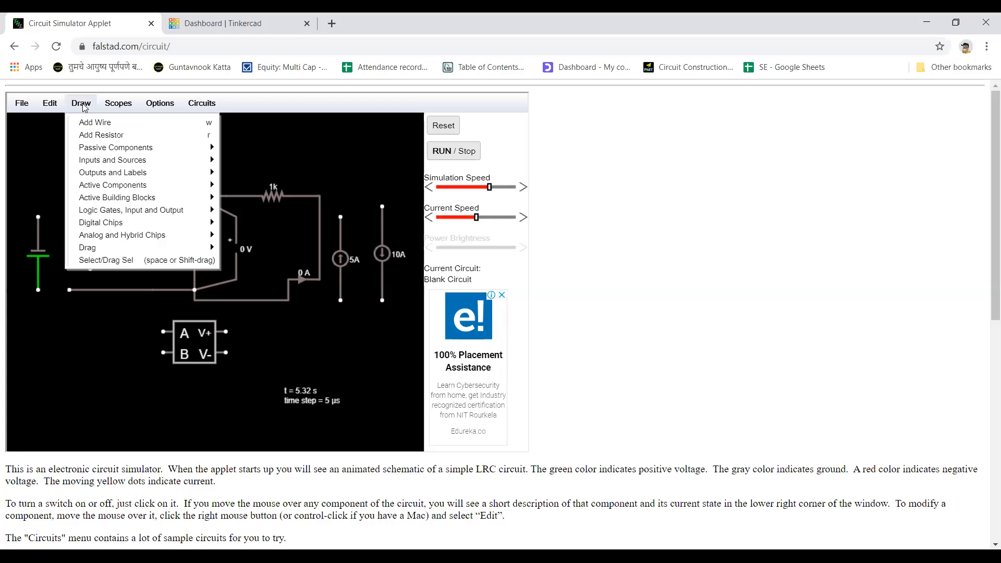
mouse_move(102, 153)
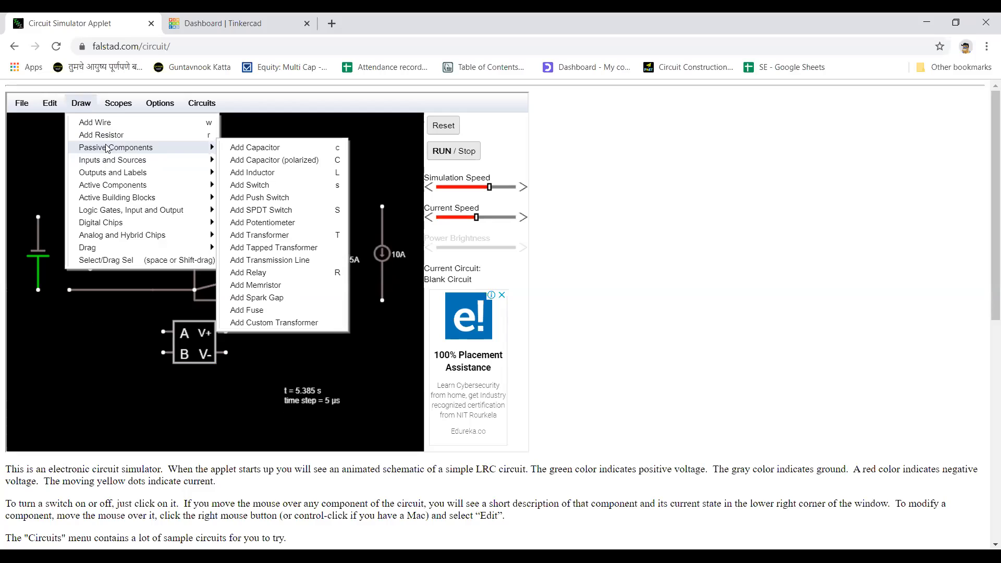
click(250, 211)
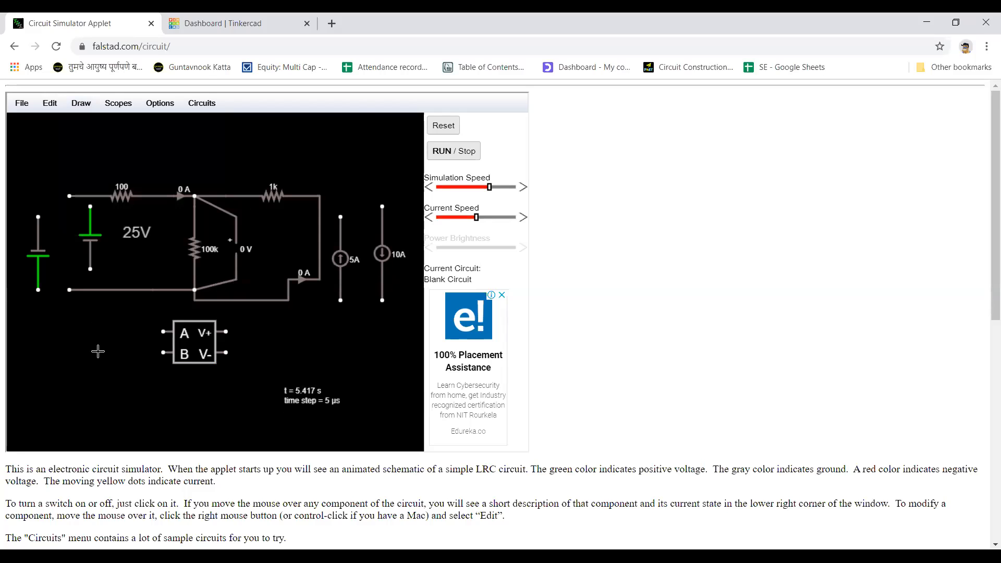
drag(44, 347, 107, 391)
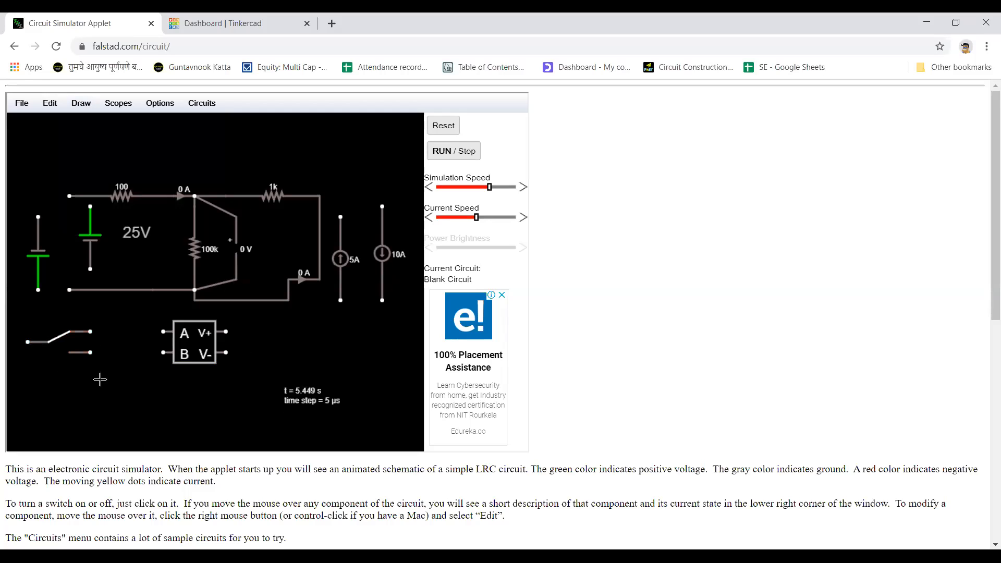
Step: Toggle the SPDT switch back and forth between its two contacts, ending on the lower contact
click(61, 340)
click(62, 349)
click(59, 351)
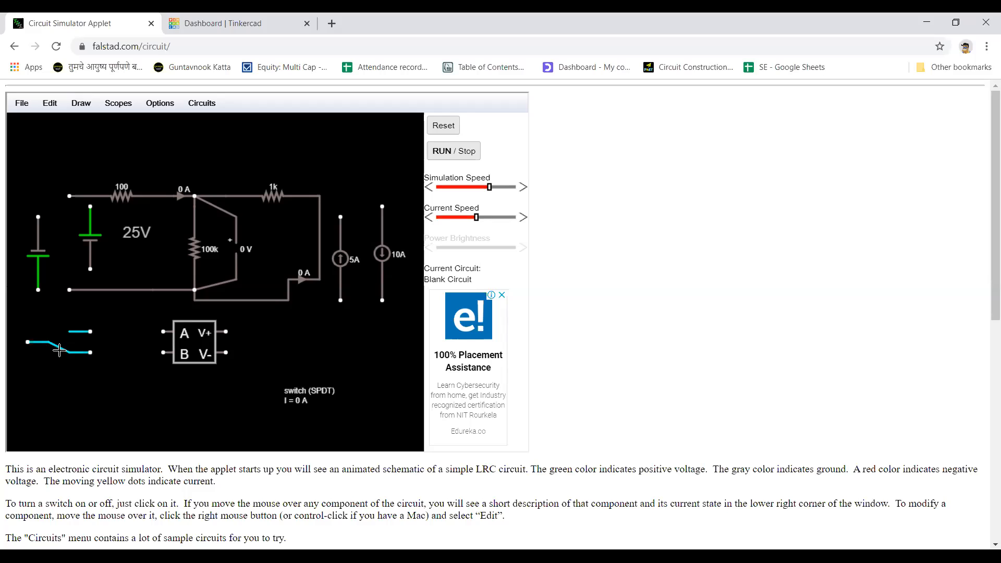
click(58, 340)
click(59, 341)
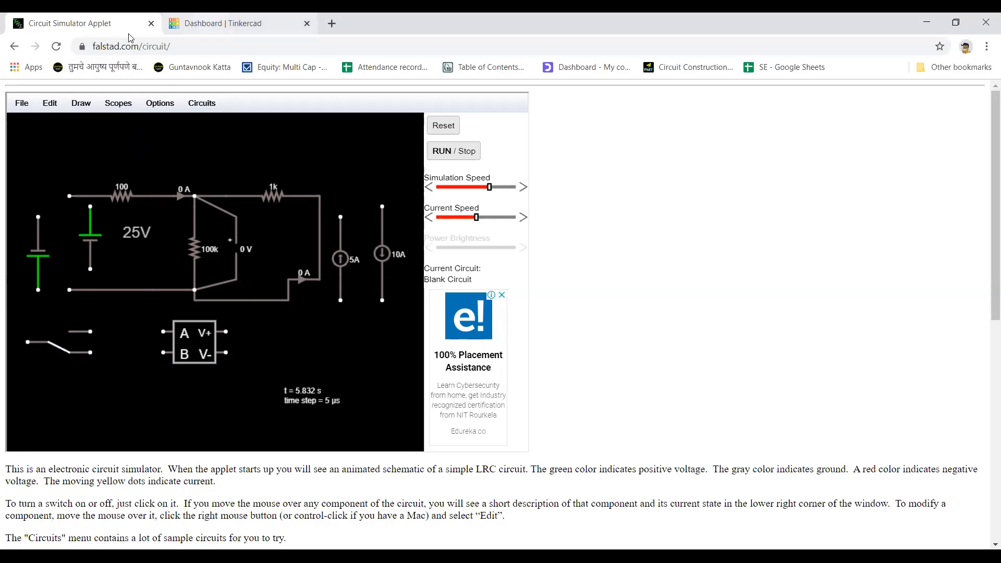
Step: Switch to the Tinkercad dashboard and create a new circuit from the Circuits collection
key(ctrl+Tab)
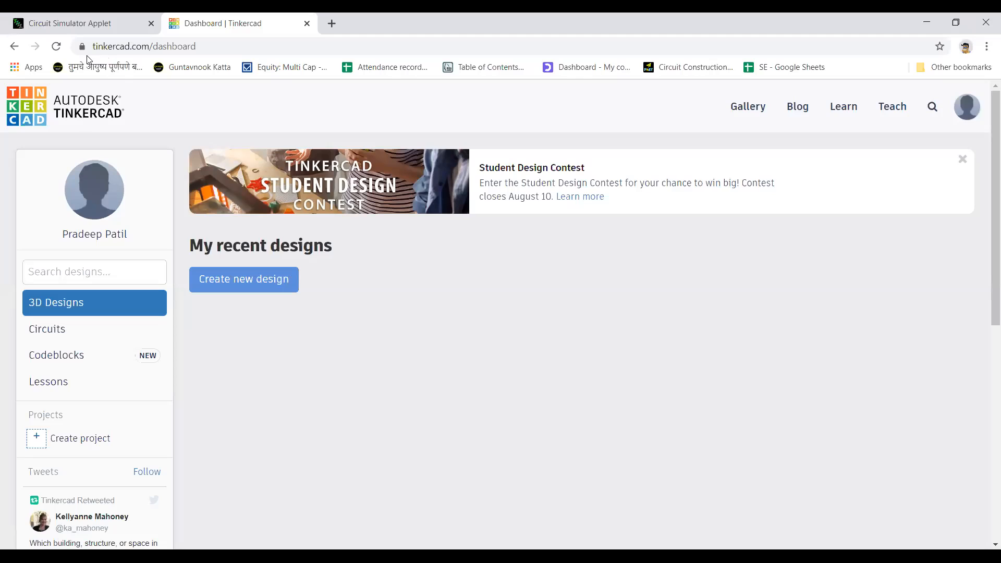
drag(114, 50, 156, 49)
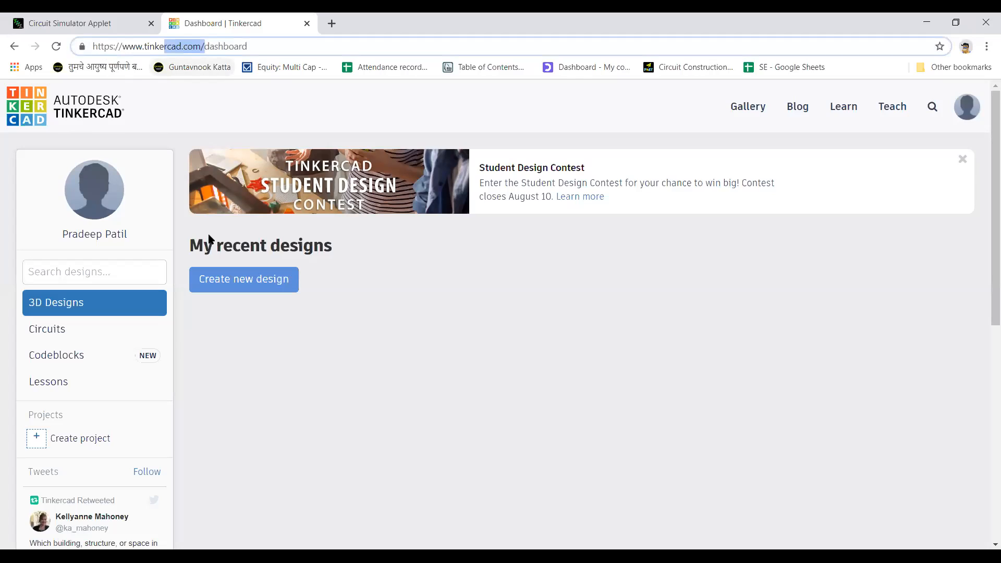
click(290, 413)
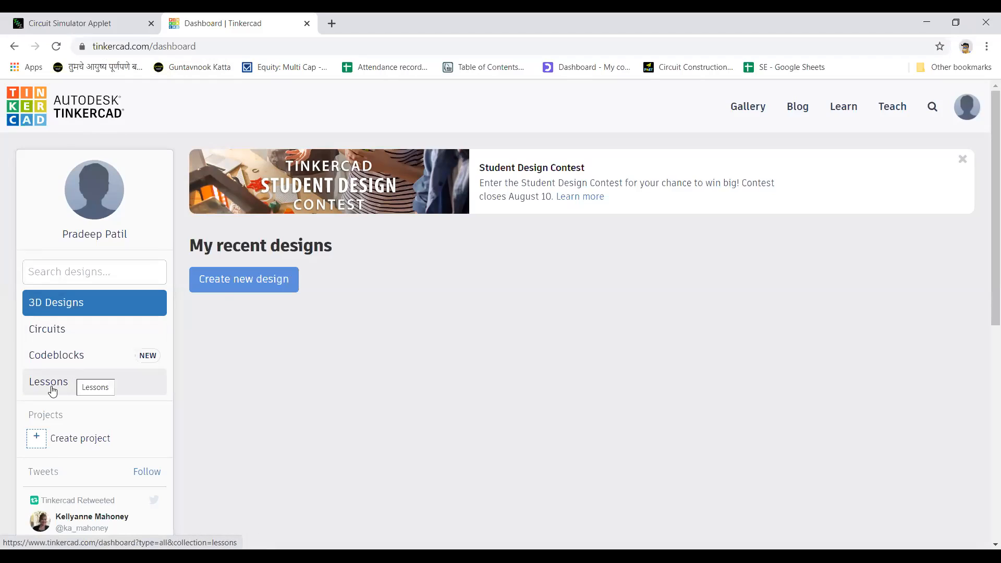
click(50, 333)
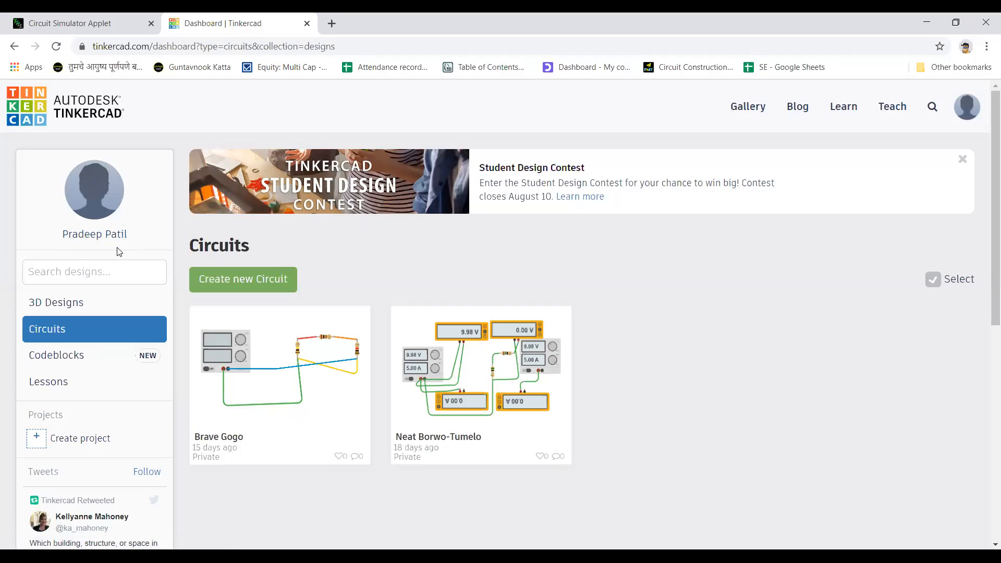
click(235, 280)
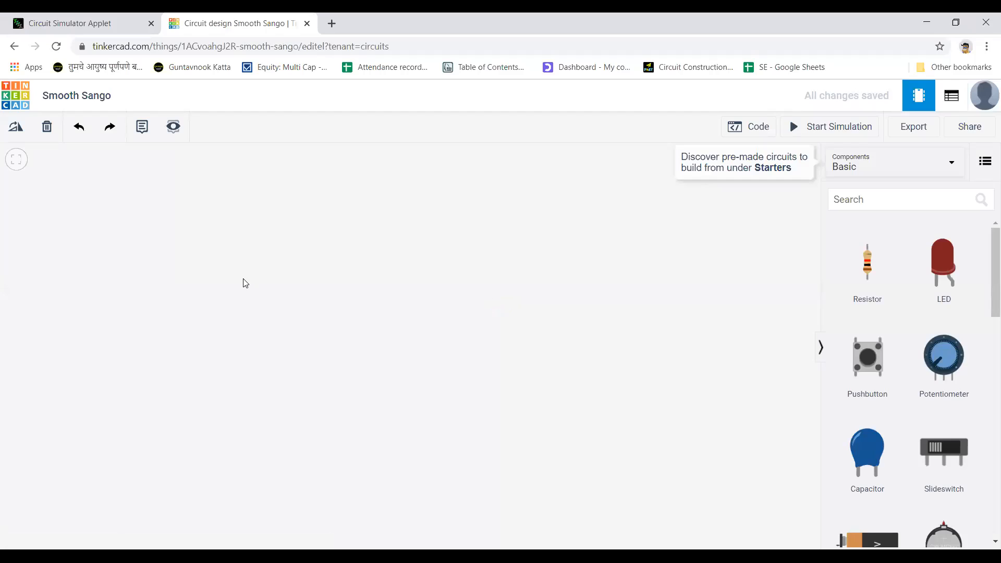
Step: Place a resistor in the upper left-centre of the empty workspace and name it R1
drag(873, 259, 515, 233)
drag(380, 233, 337, 233)
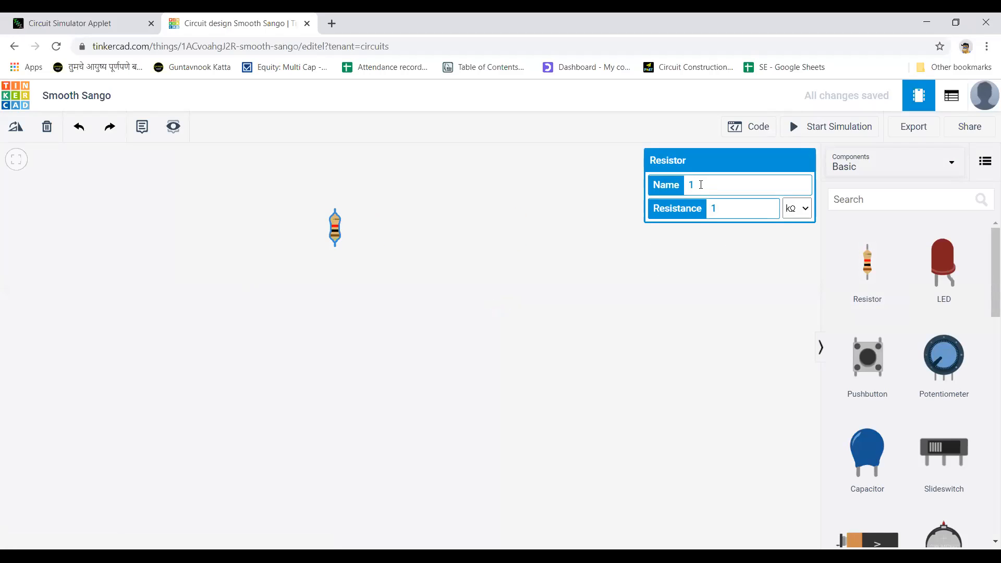
key(BackSpace)
text(R1)
Step: Set the resistance of R1 to 5 Ω
click(721, 213)
text(5)
click(806, 211)
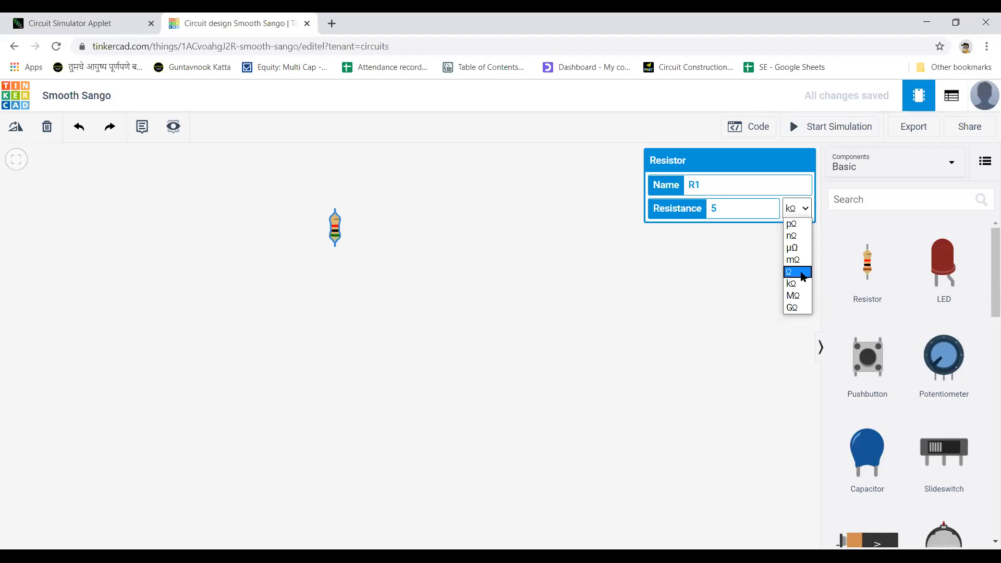
click(802, 272)
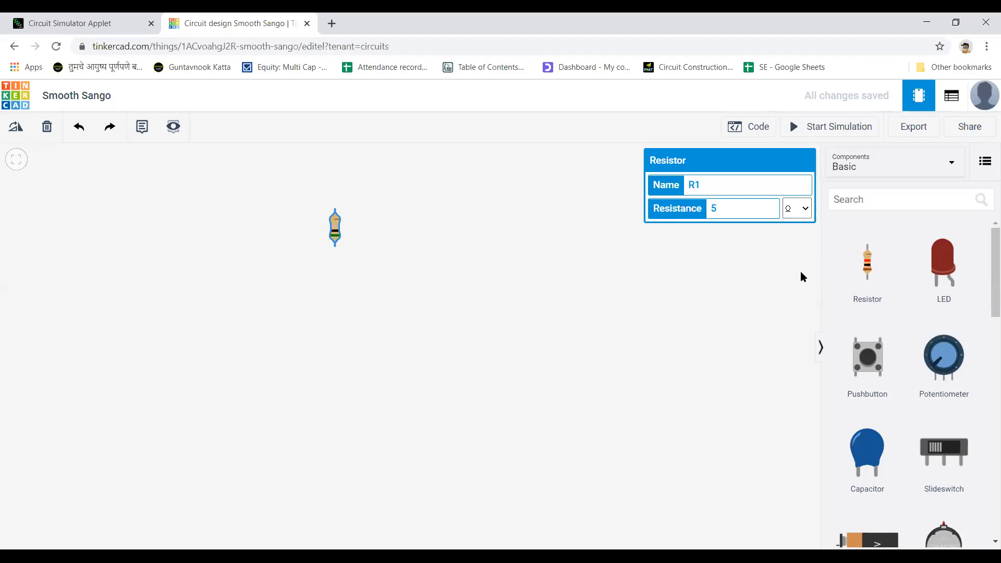
click(806, 210)
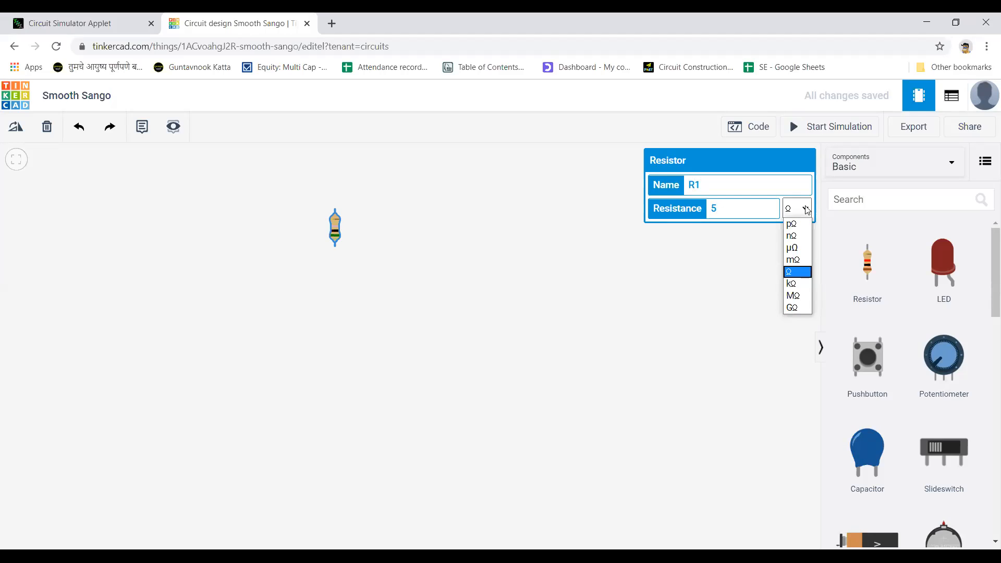
click(803, 276)
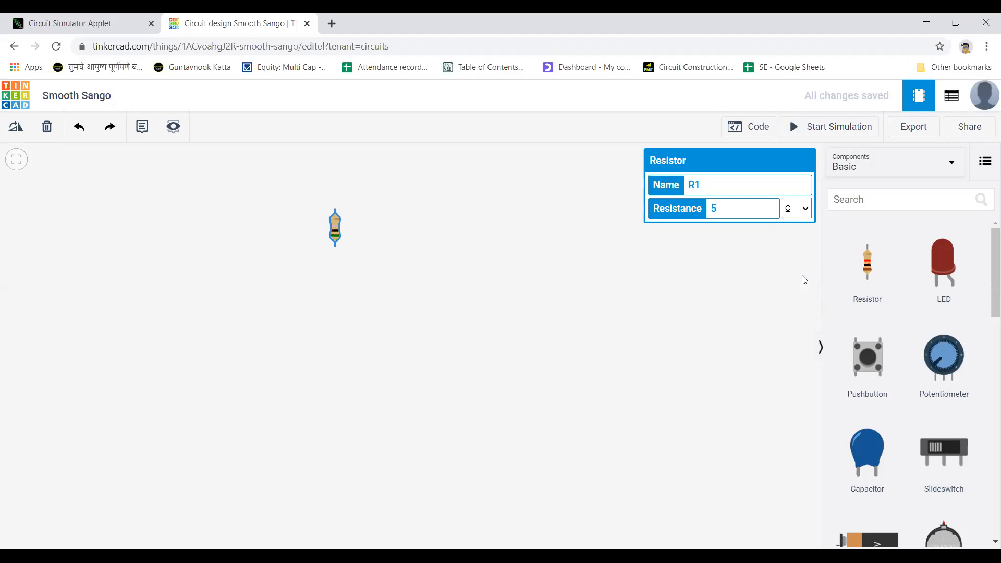
click(652, 285)
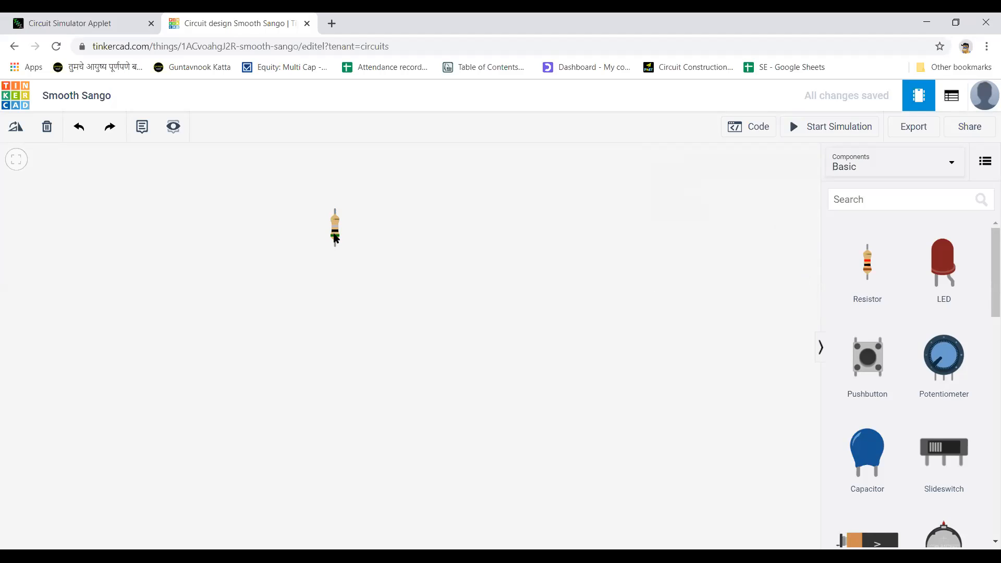
Step: Rotate resistor R1 from vertical to horizontal
click(335, 238)
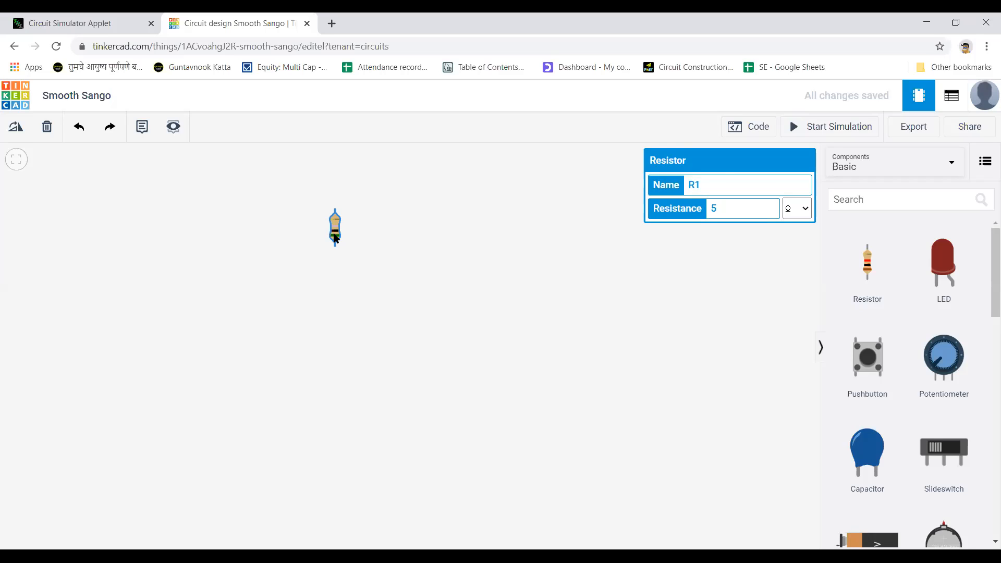
click(490, 255)
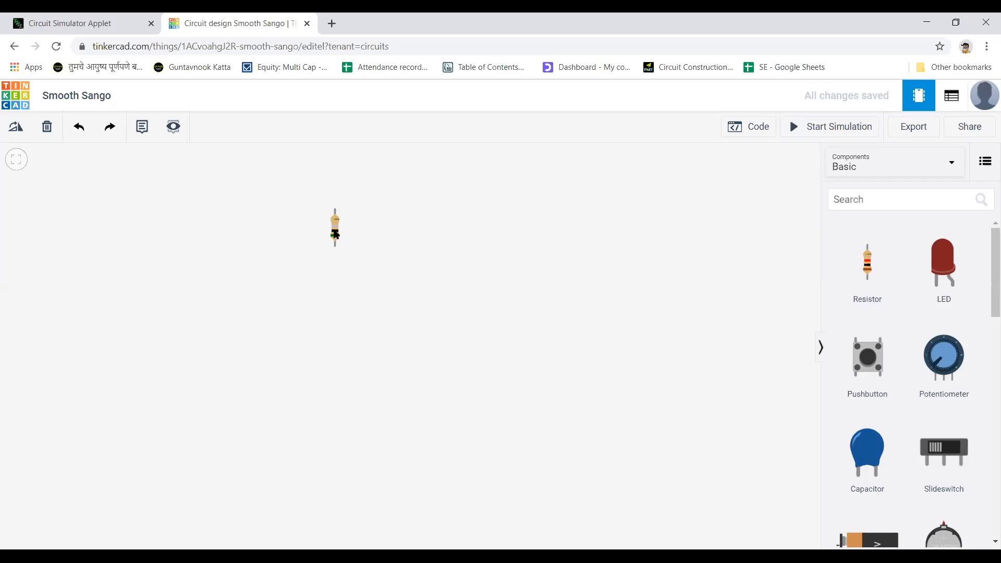
click(335, 235)
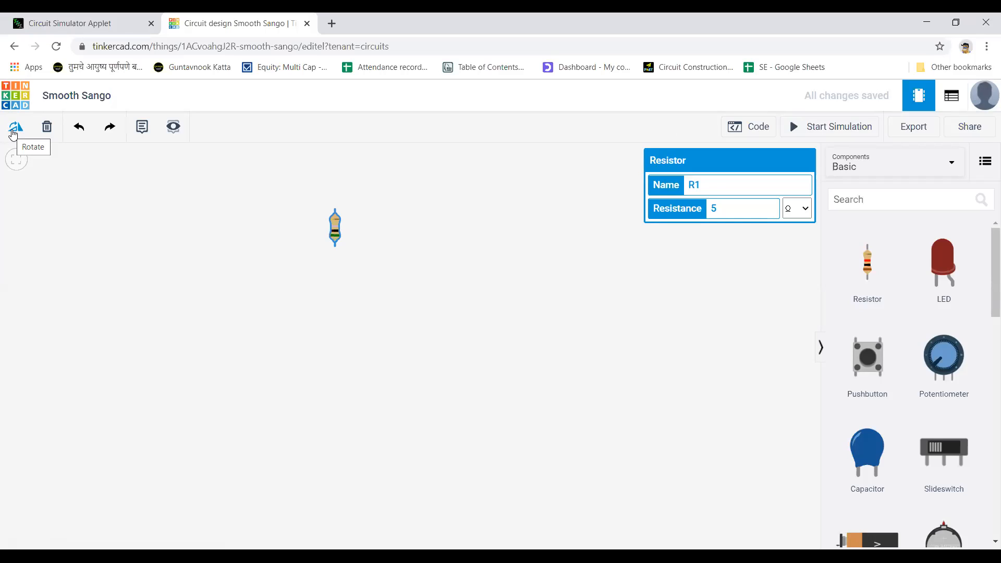
click(12, 133)
click(12, 133)
click(12, 133)
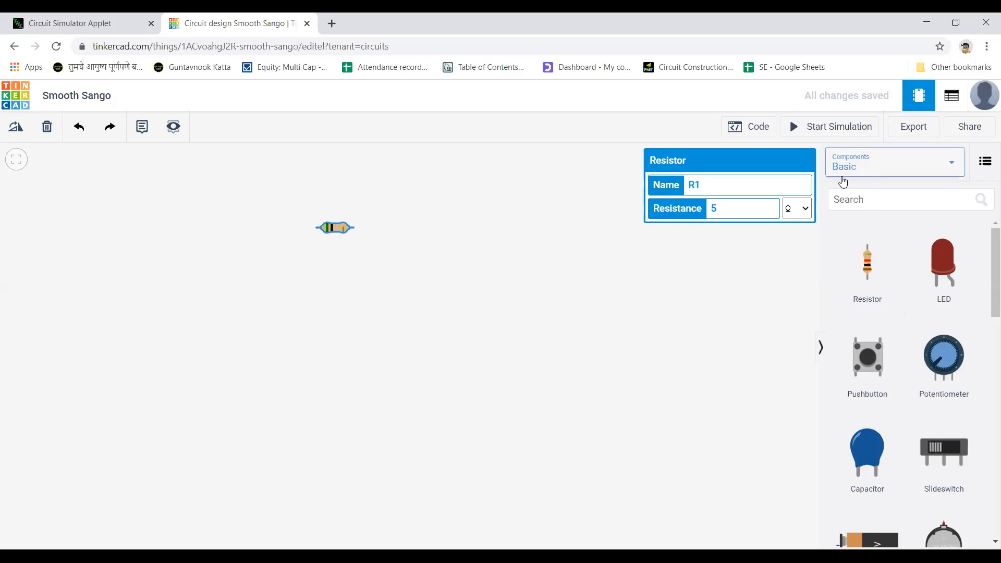
Step: Search the components for "voltage" and place a 9V Battery to the right of resistor R1
click(848, 200)
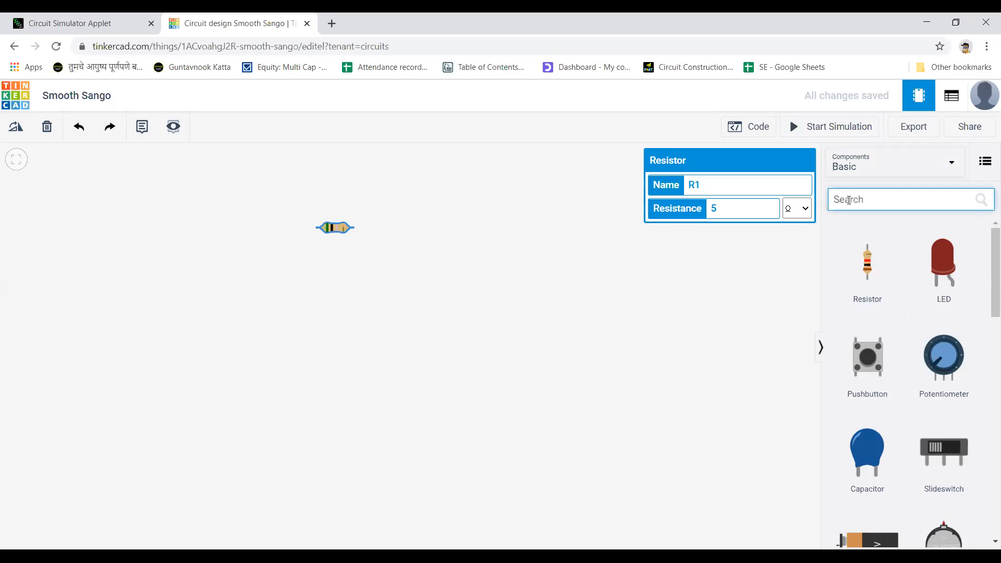
click(704, 332)
click(849, 200)
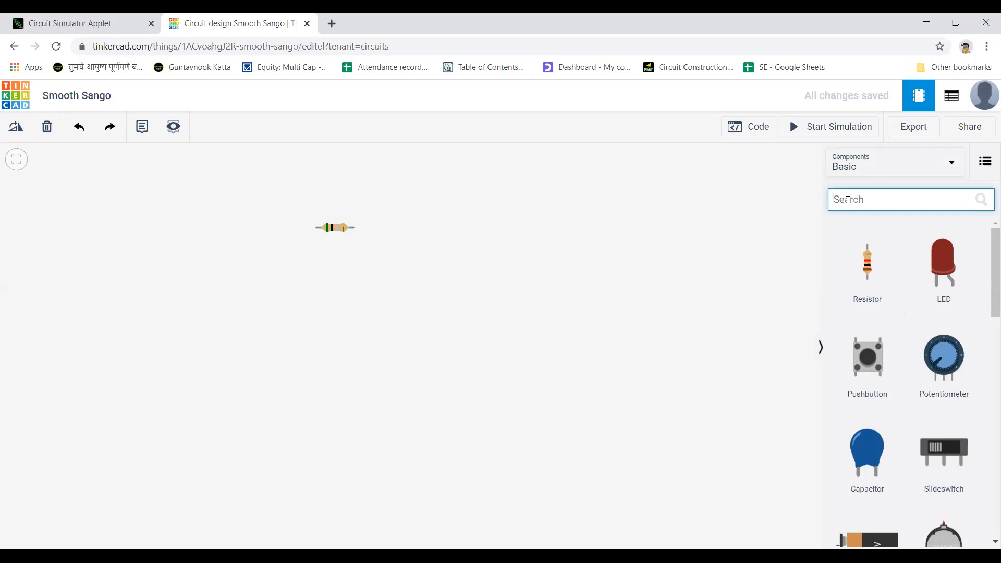
text(Vol)
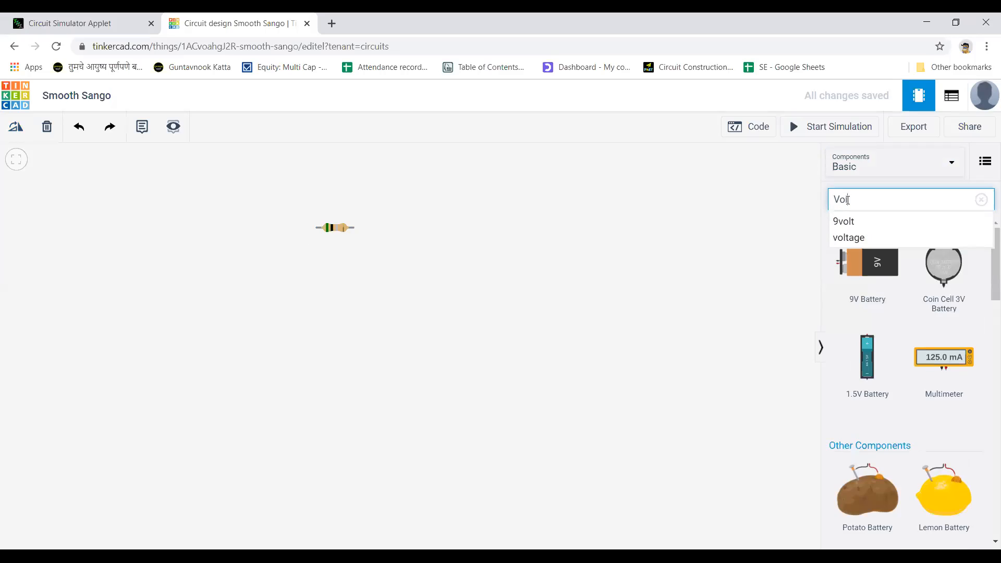
click(849, 238)
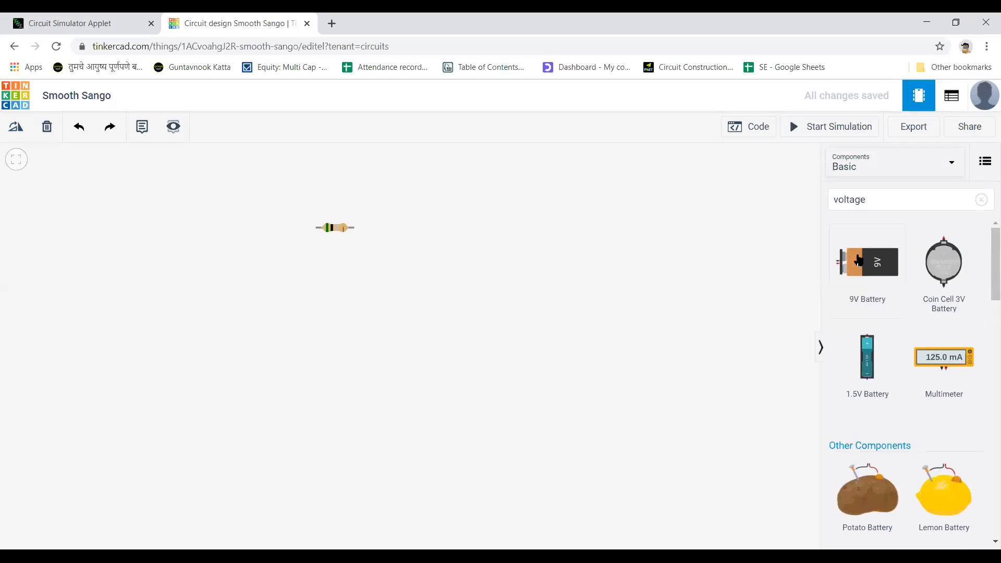
drag(859, 261, 509, 238)
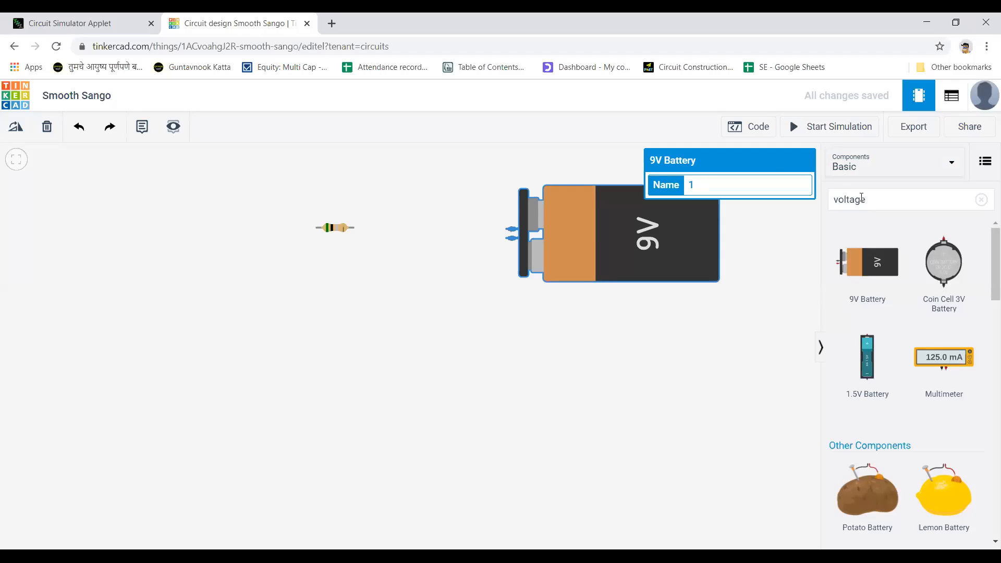
Step: Search the components for "power supply" and place a Power Supply below resistor R1
click(866, 202)
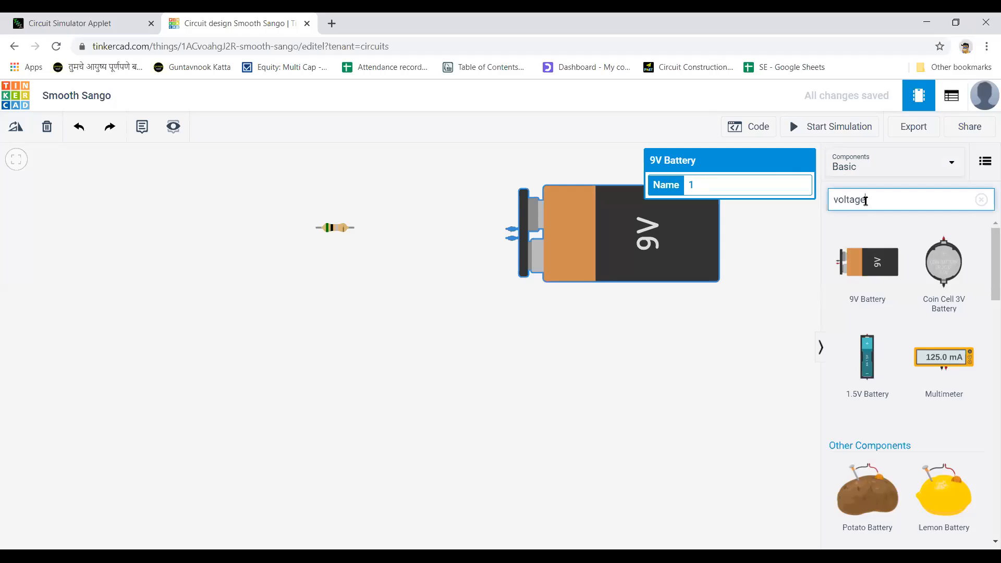
key(BackSpace)
key(BackSpace)
key(BackSpace)
key(BackSpace)
key(BackSpace)
key(BackSpace)
key(BackSpace)
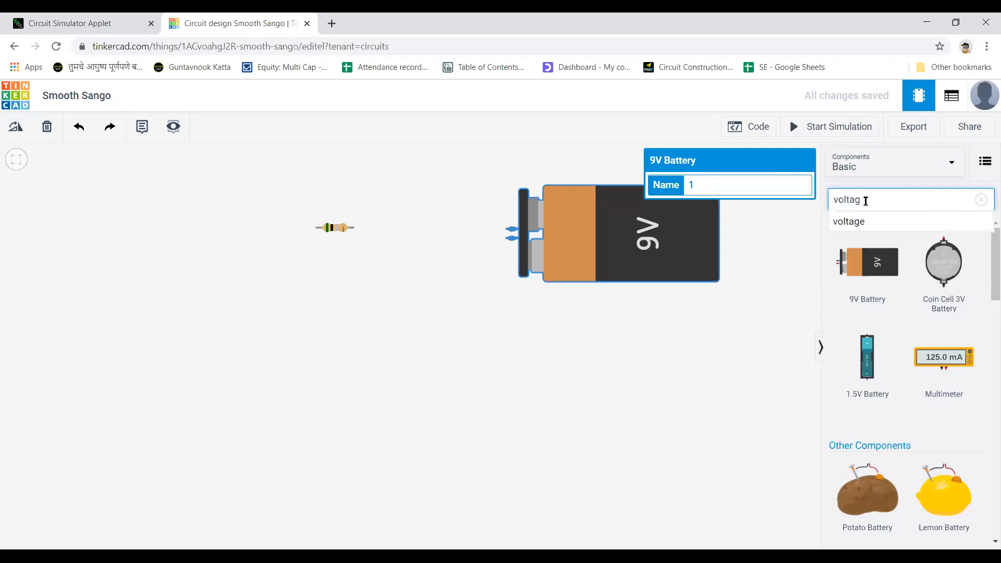
text(power)
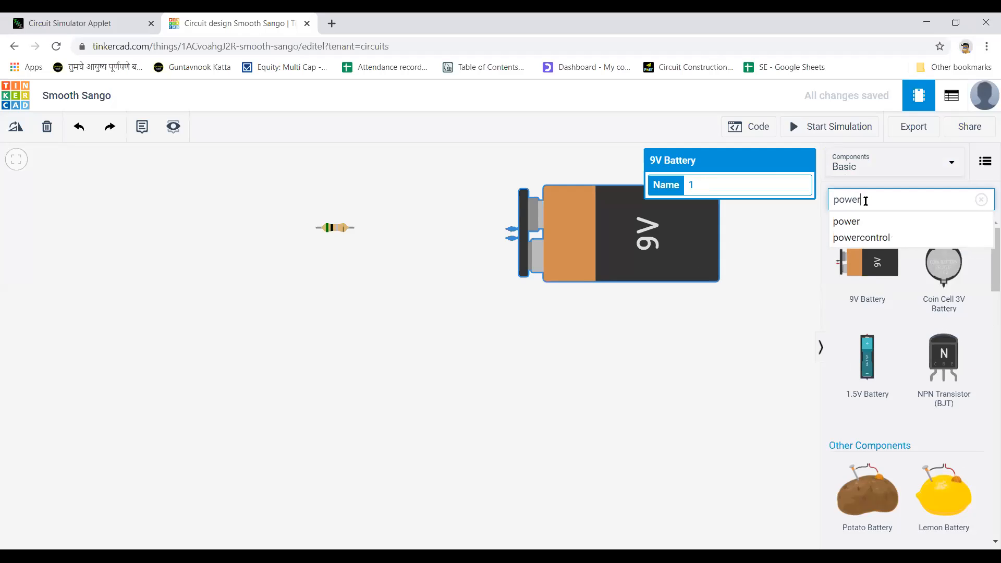
text( su)
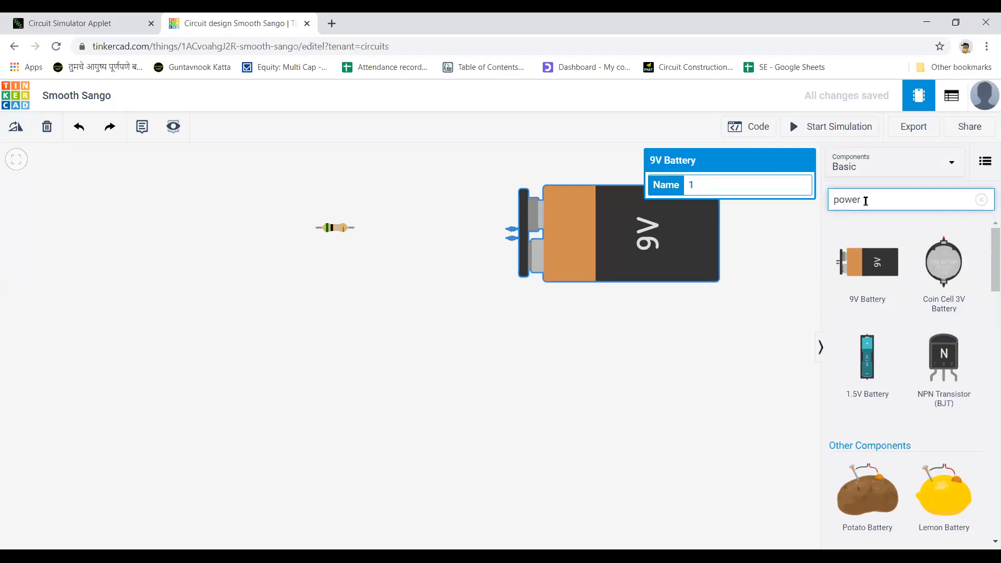
text(pply)
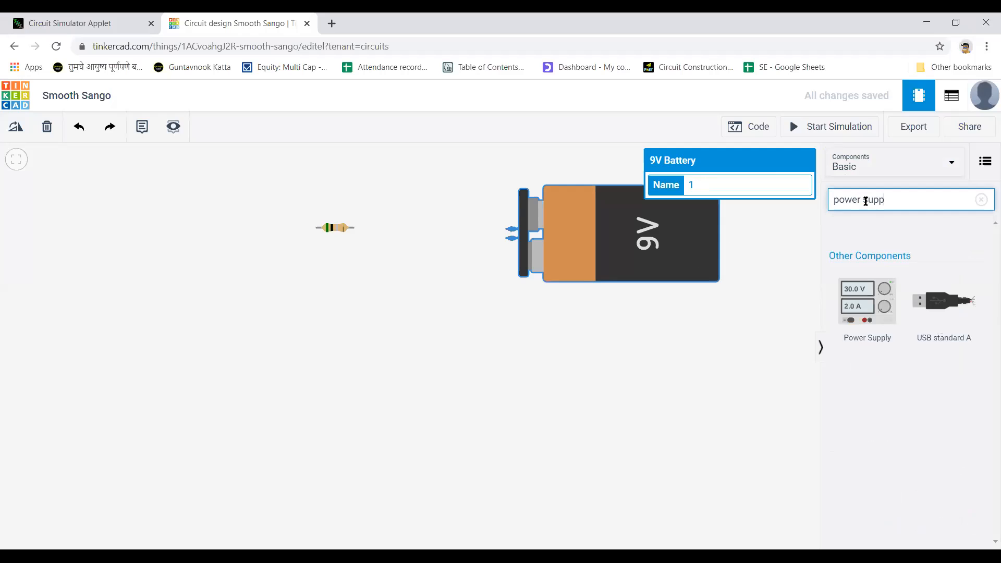
key(Return)
click(872, 296)
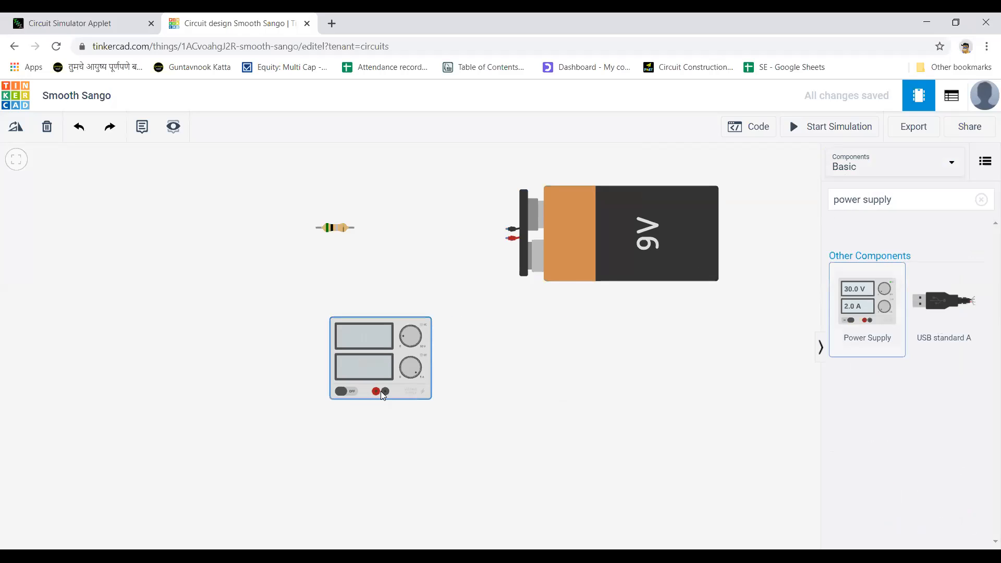
click(383, 395)
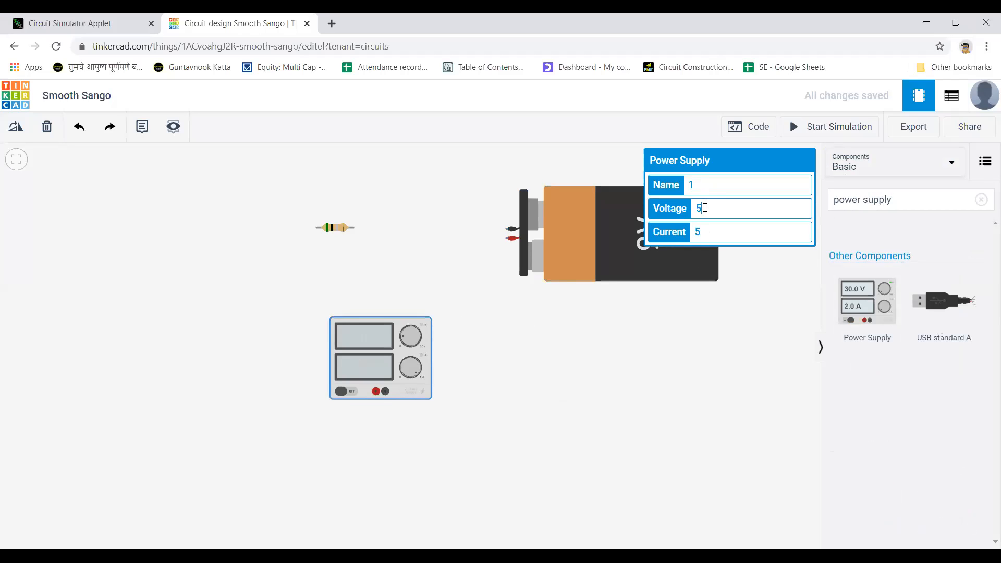
Step: Set the voltage of the power supply to 12
key(BackSpace)
text(1)
text(2)
click(690, 338)
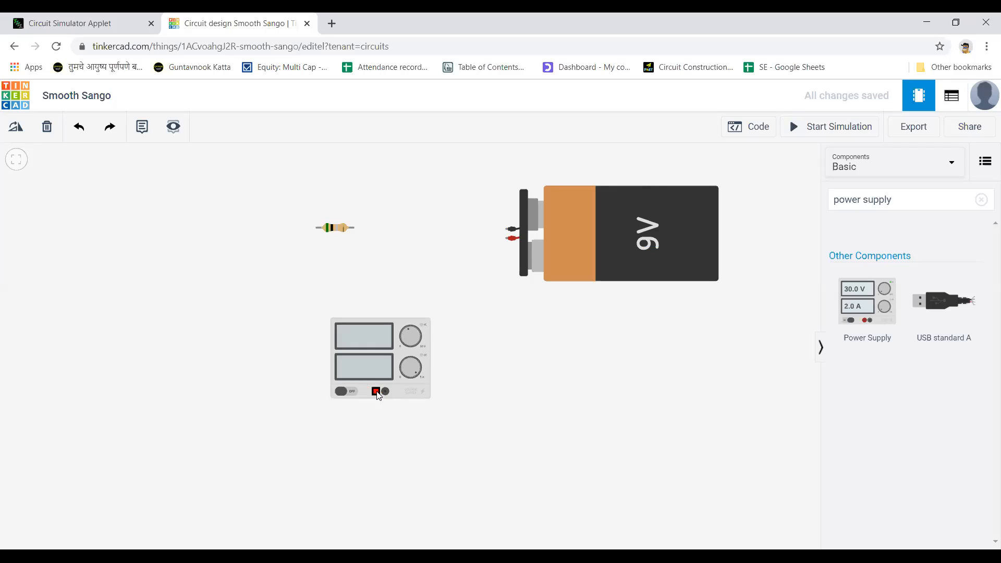
Step: Wire the power supply's positive terminal around its right side to the right end of resistor R1 and colour the wire blue
click(378, 392)
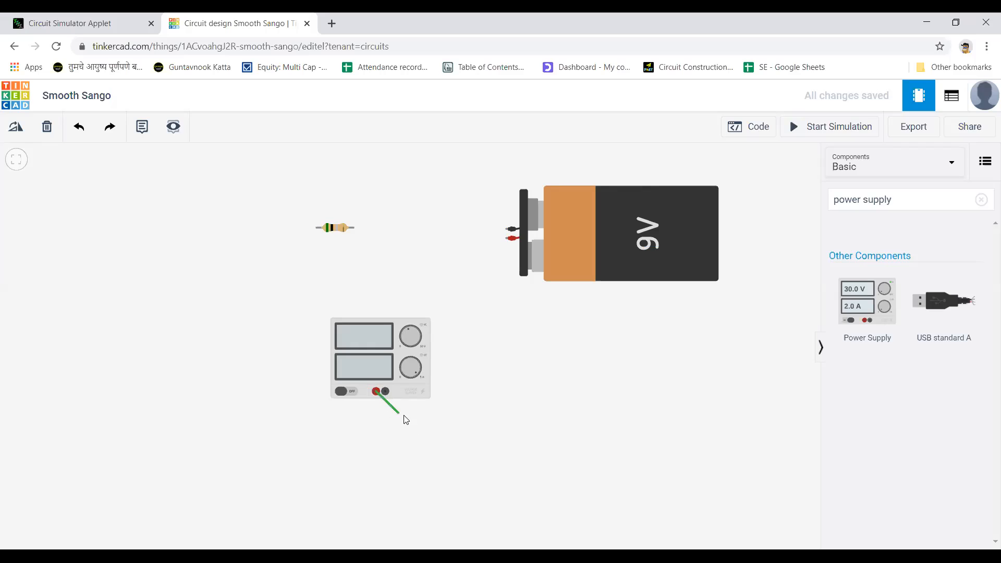
click(436, 476)
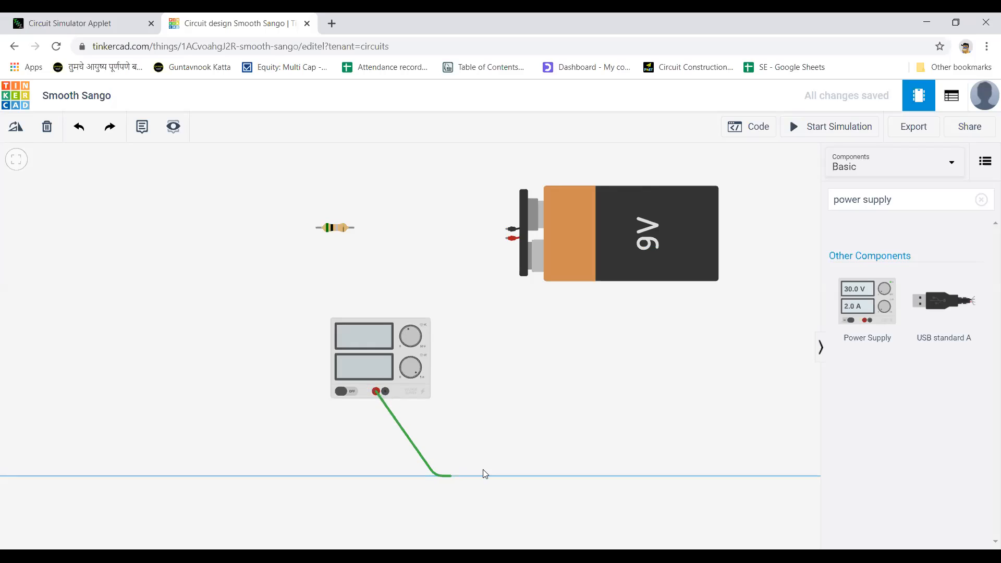
click(543, 473)
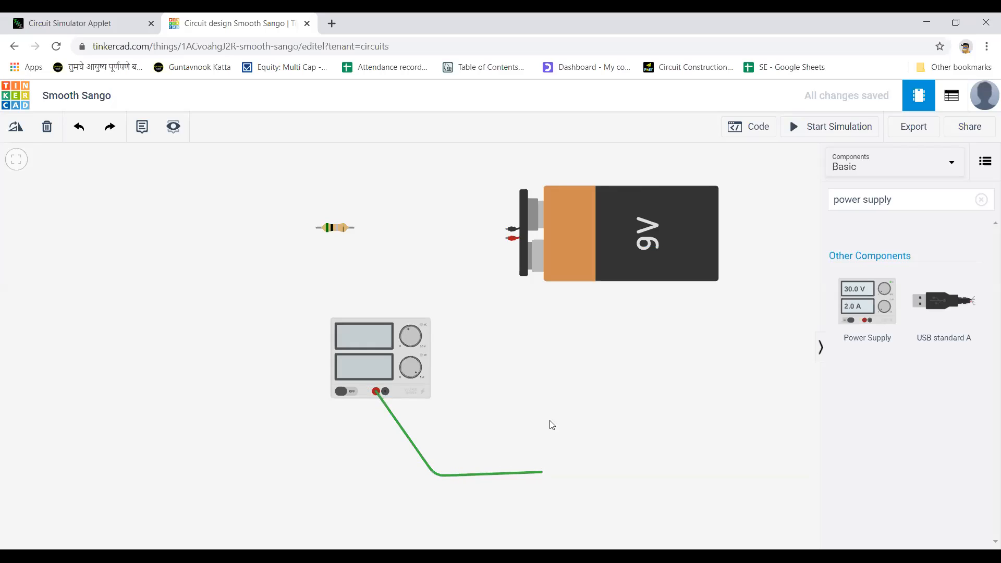
click(534, 293)
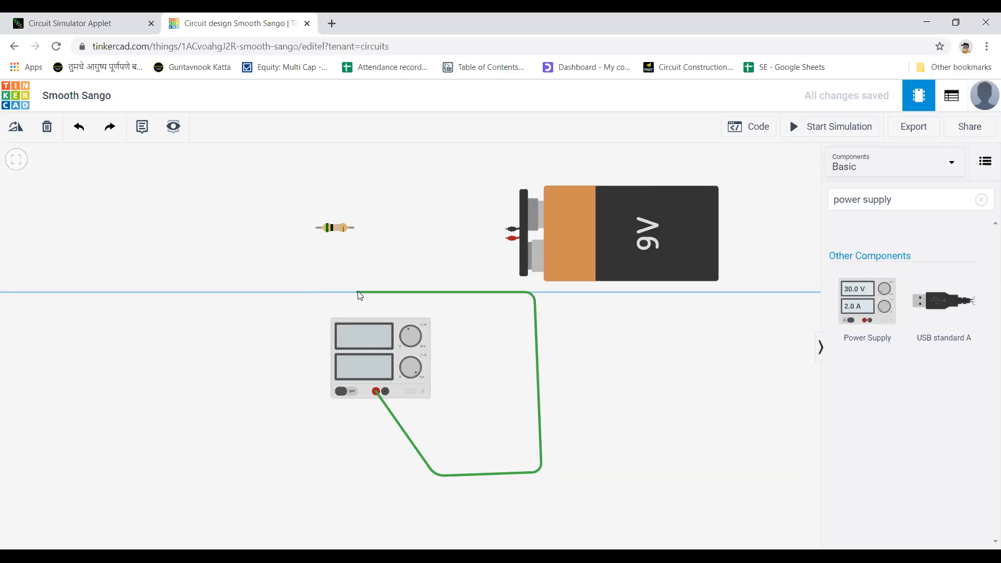
click(357, 293)
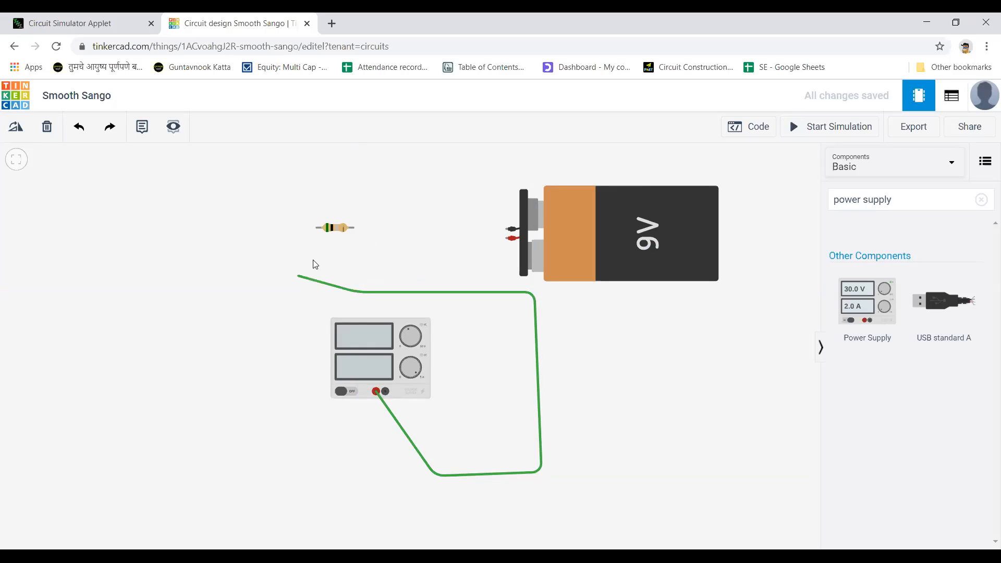
click(354, 228)
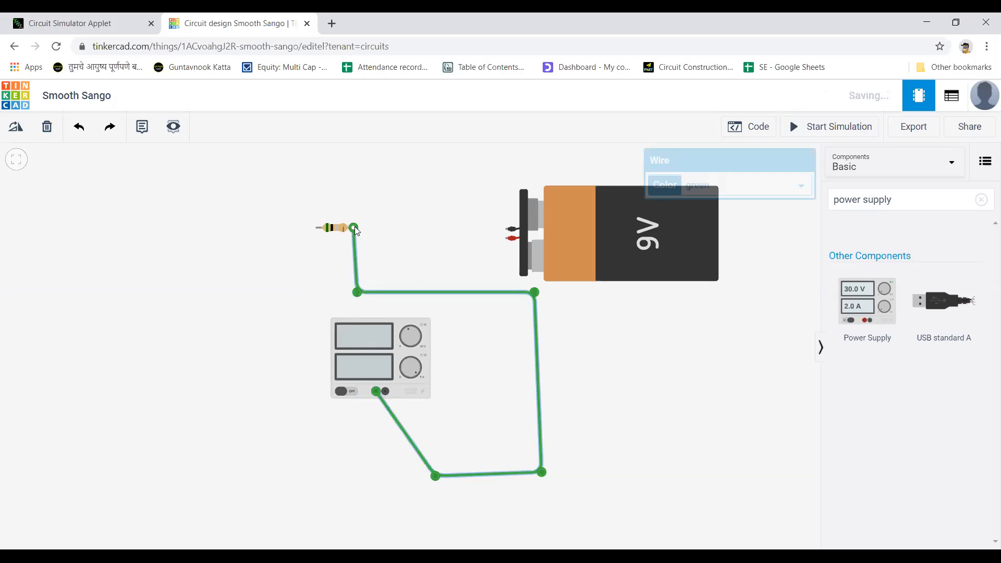
click(801, 188)
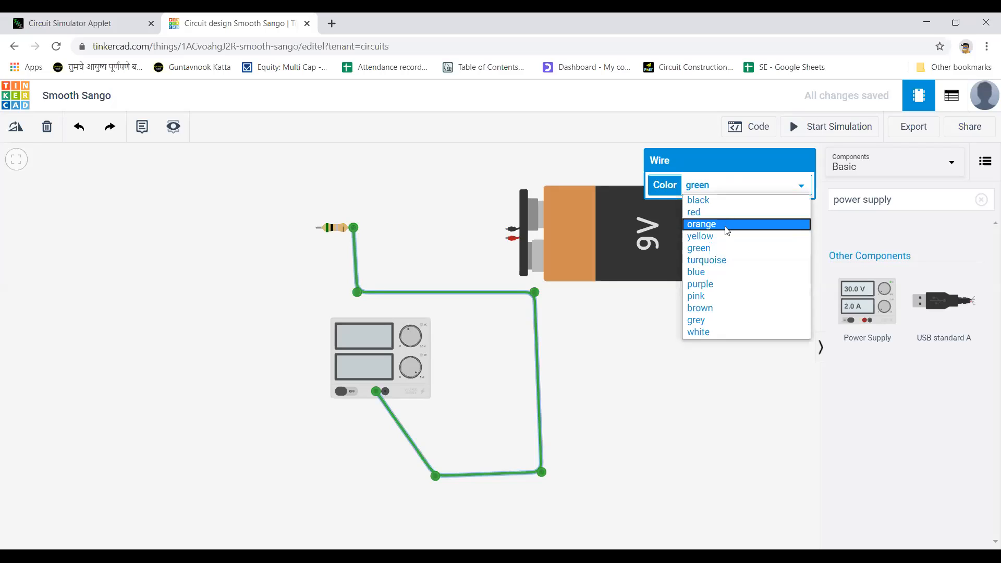
click(732, 277)
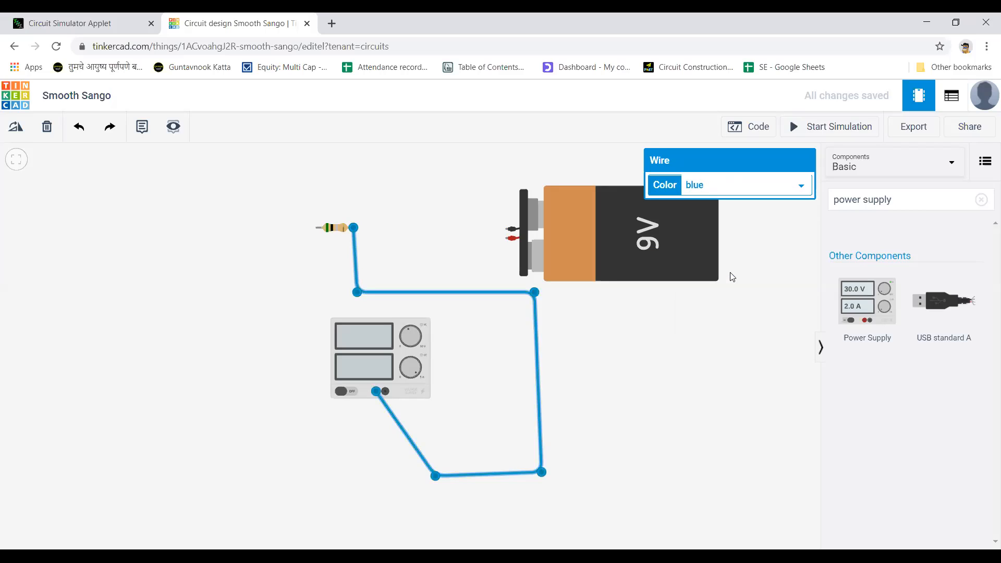
Step: Wire the left end of resistor R1 around the left side of the power supply to its negative terminal
click(316, 228)
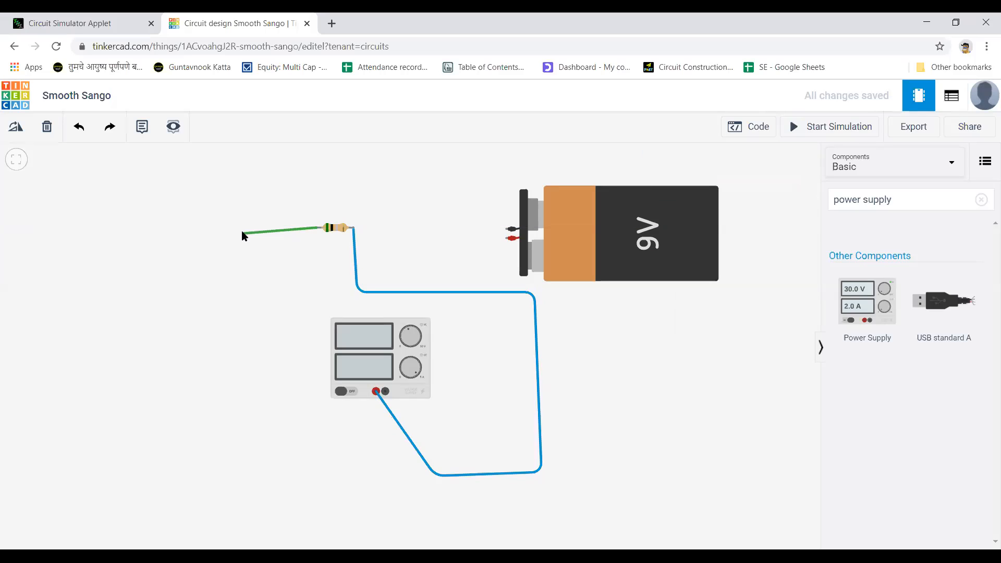
click(238, 252)
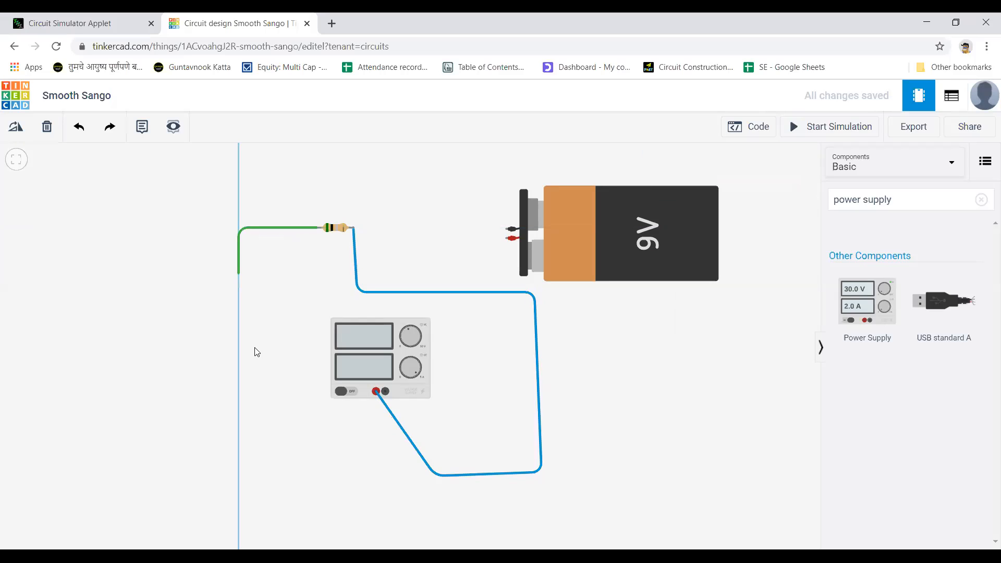
click(239, 407)
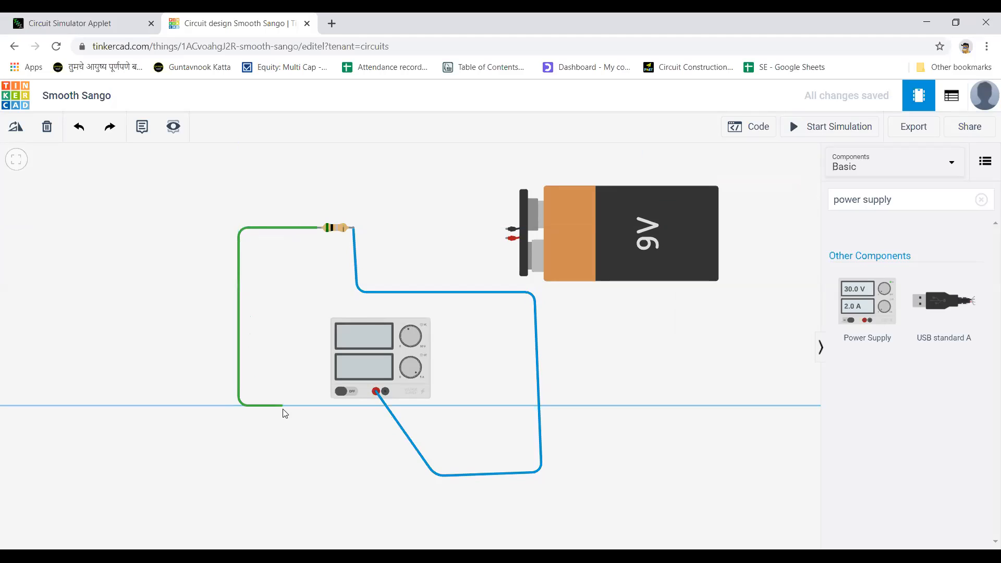
click(317, 409)
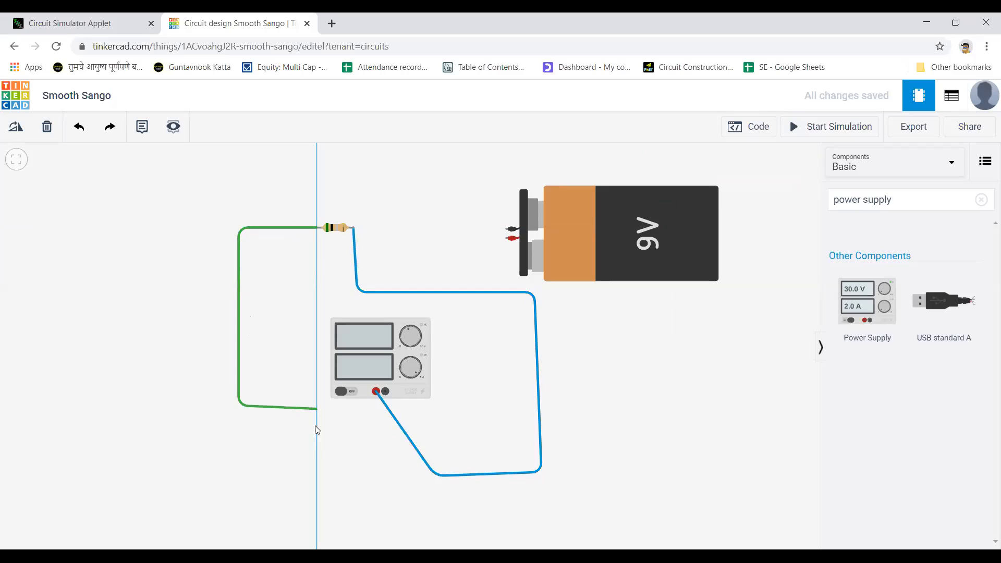
click(317, 467)
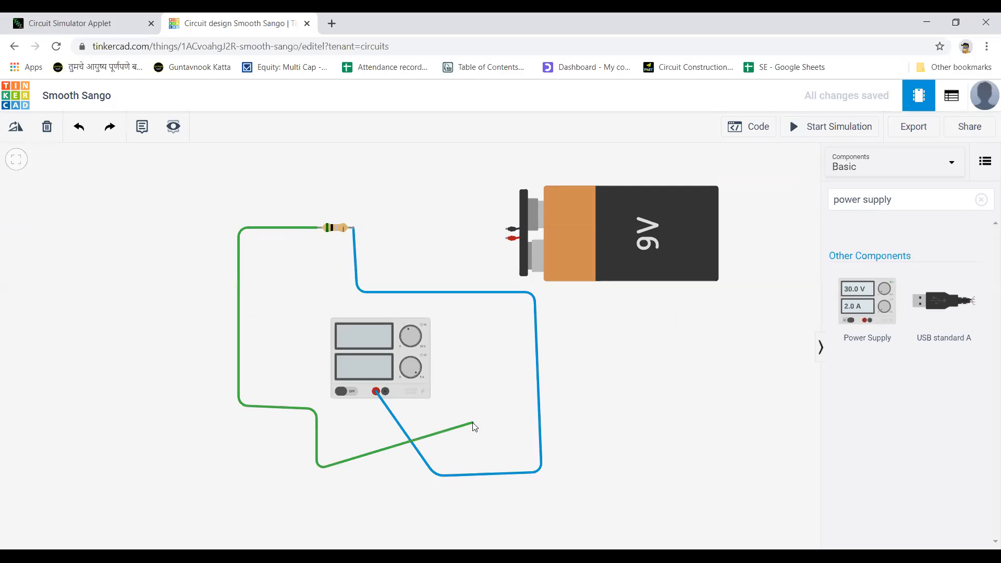
click(465, 423)
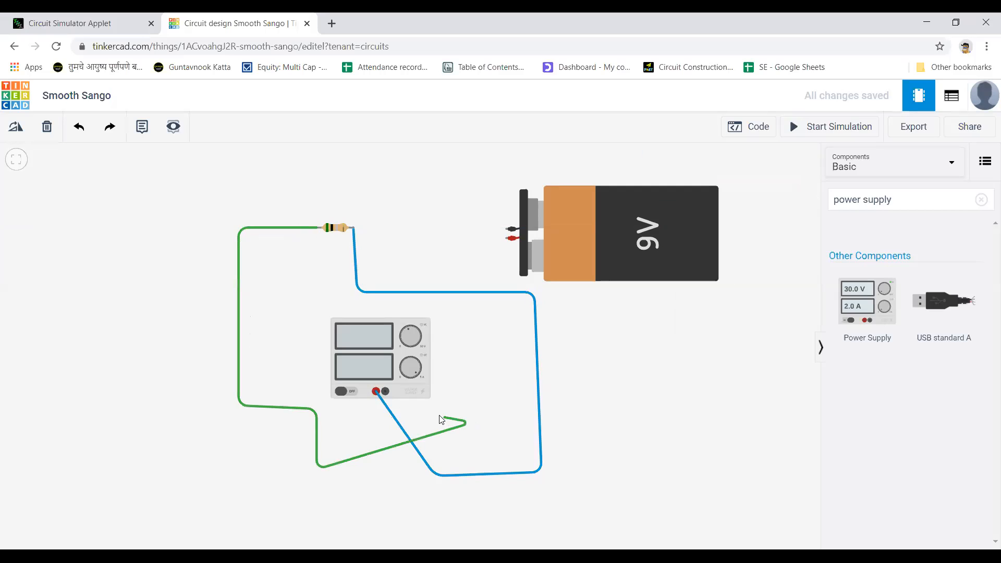
click(386, 391)
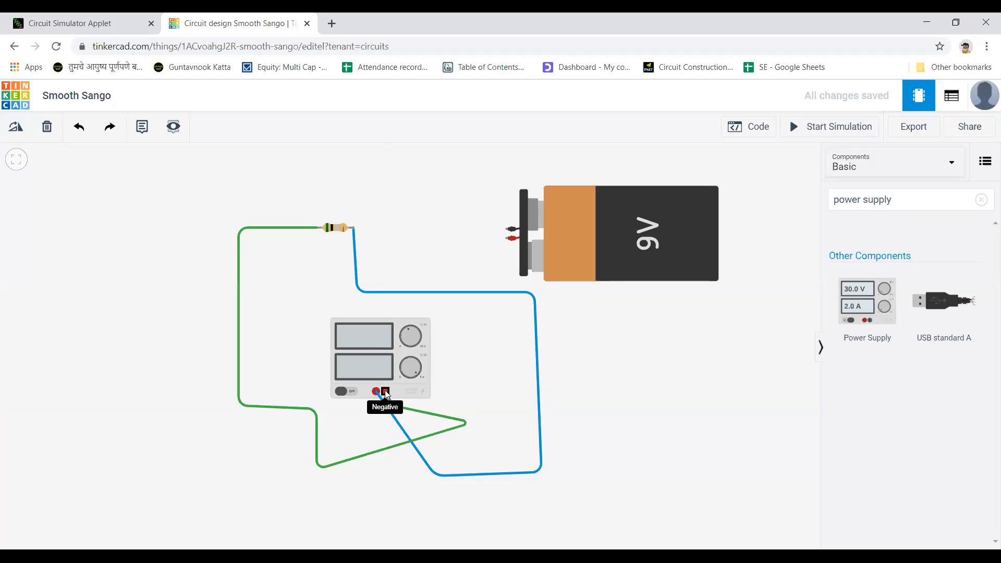
click(386, 393)
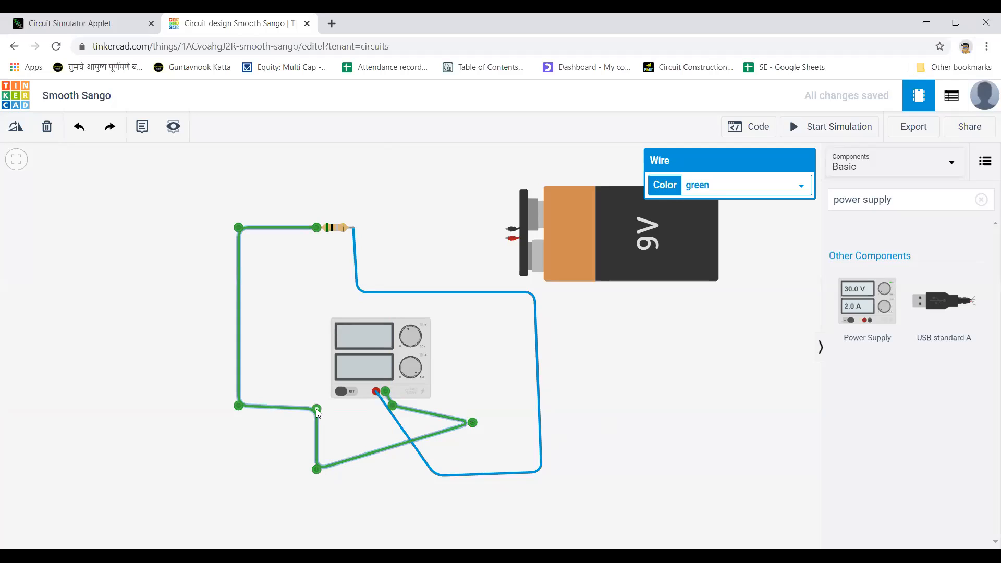
Step: Change the colour of the wire between resistor R1 and the power supply's negative terminal to yellow
mouse_move(319, 231)
mouse_down()
mouse_move(315, 261)
mouse_move(319, 230)
mouse_up()
click(801, 186)
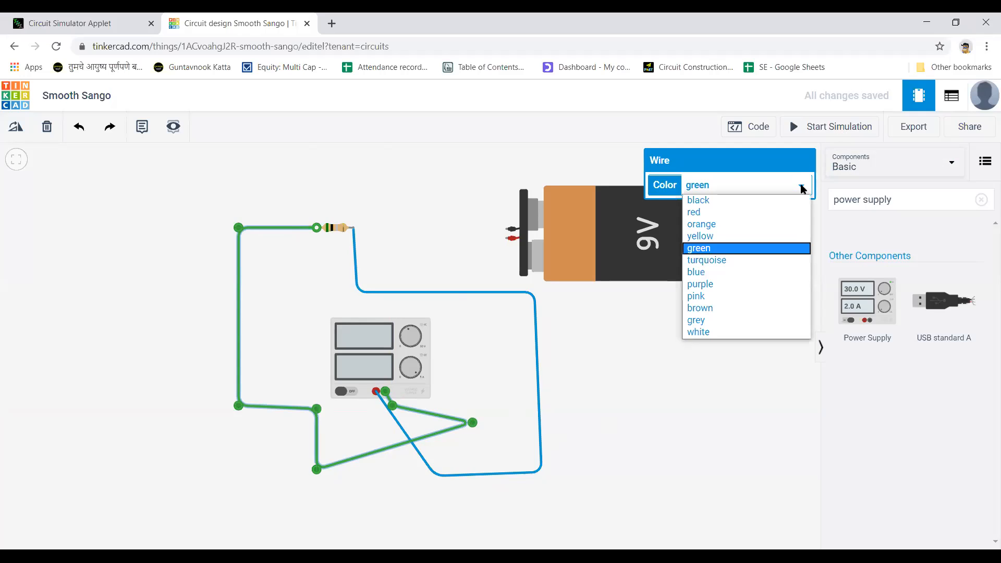
click(761, 235)
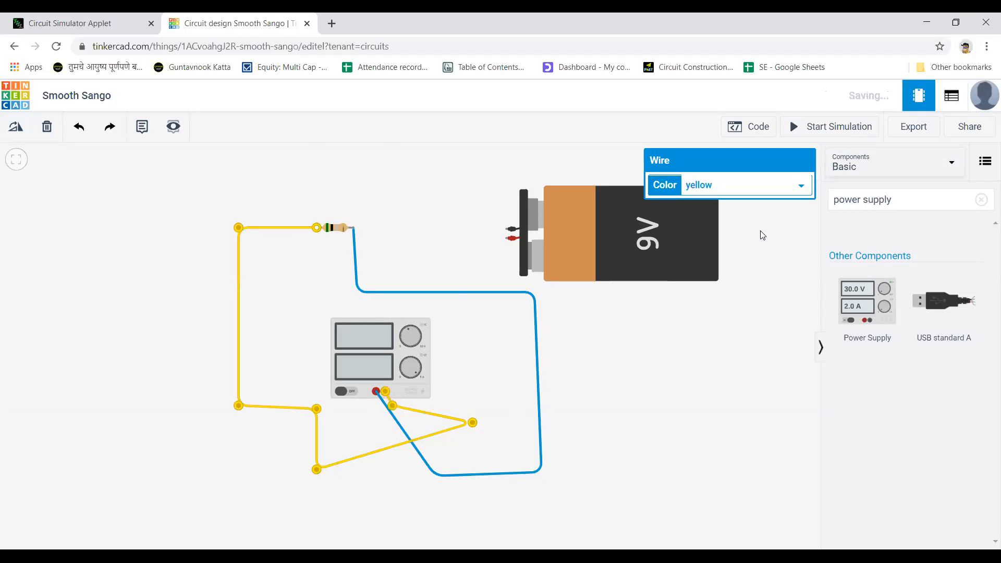
click(745, 344)
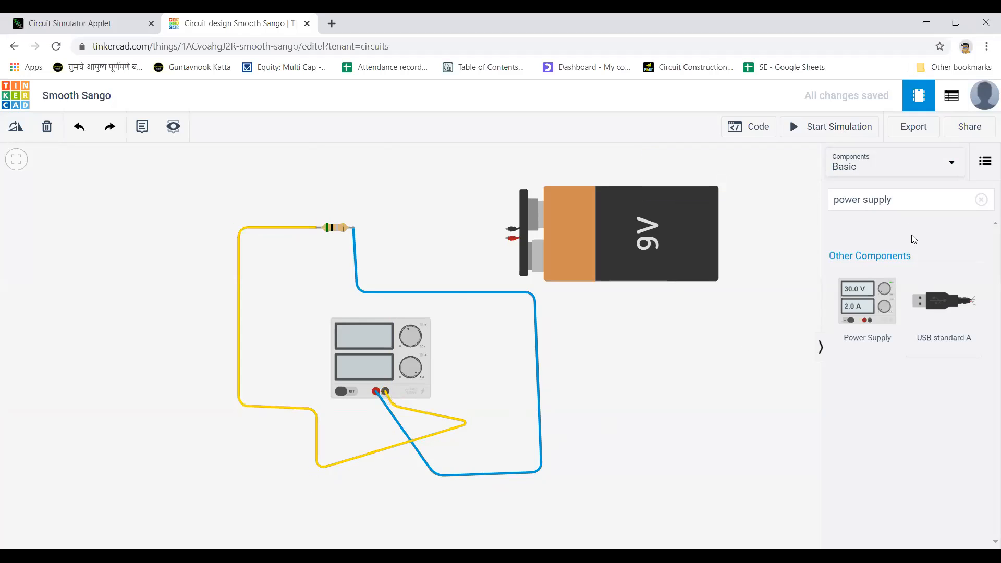
Step: Search the components for "ammeter"
click(895, 198)
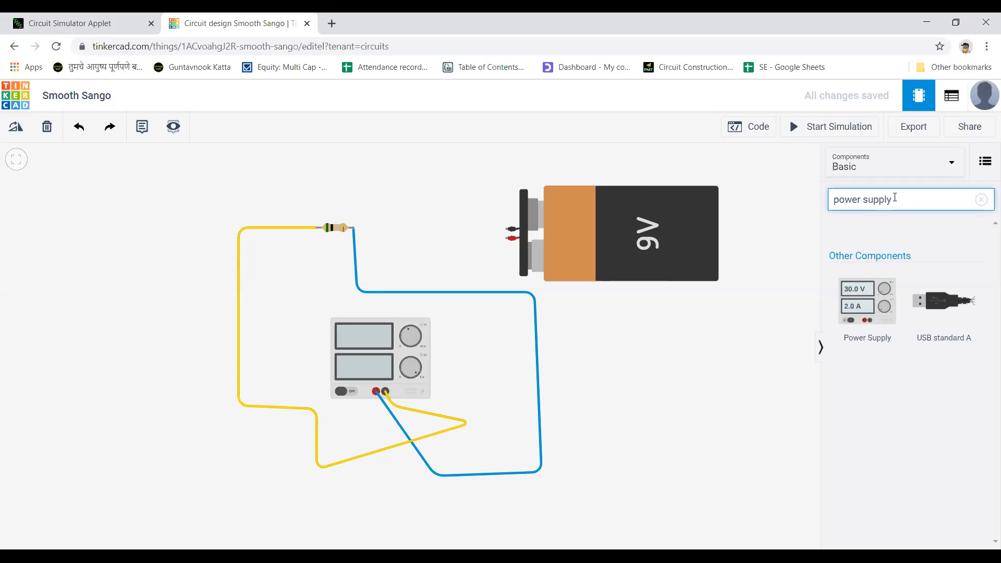
key(BackSpace)
key(BackSpace)
key(BackSpace)
key(BackSpace)
key(BackSpace)
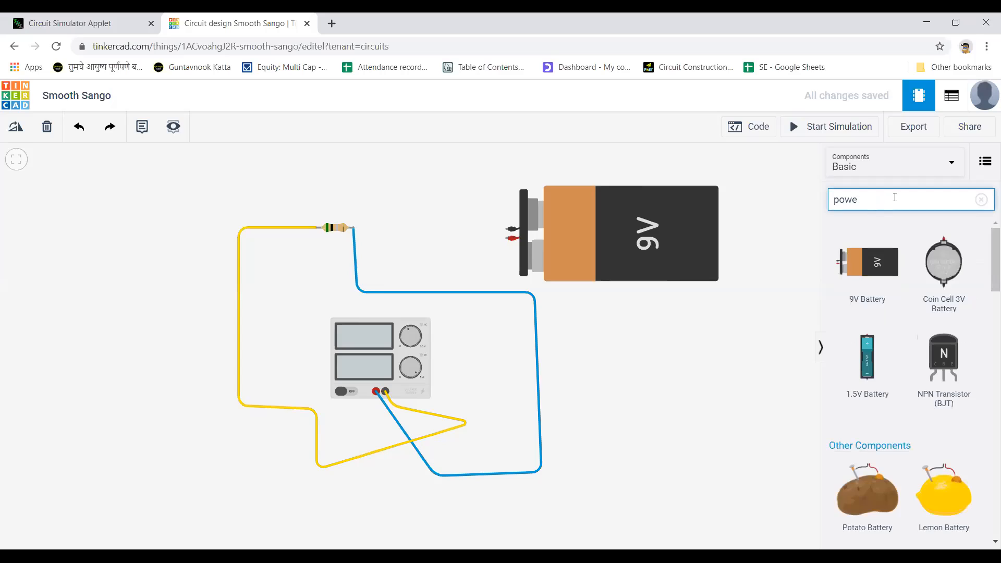
key(BackSpace)
key(BackSpace)
key(BackSpace)
key(BackSpace)
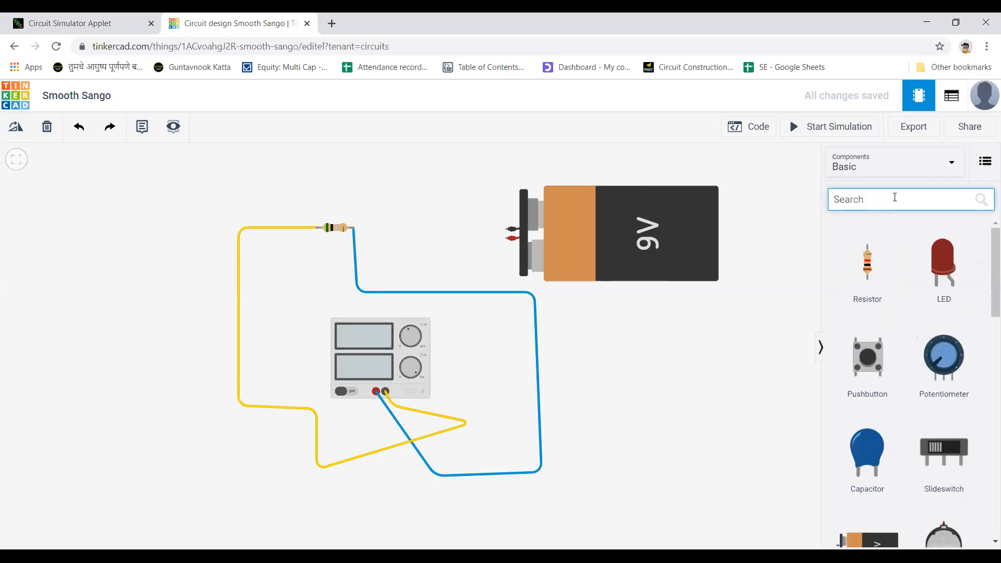
text(amm)
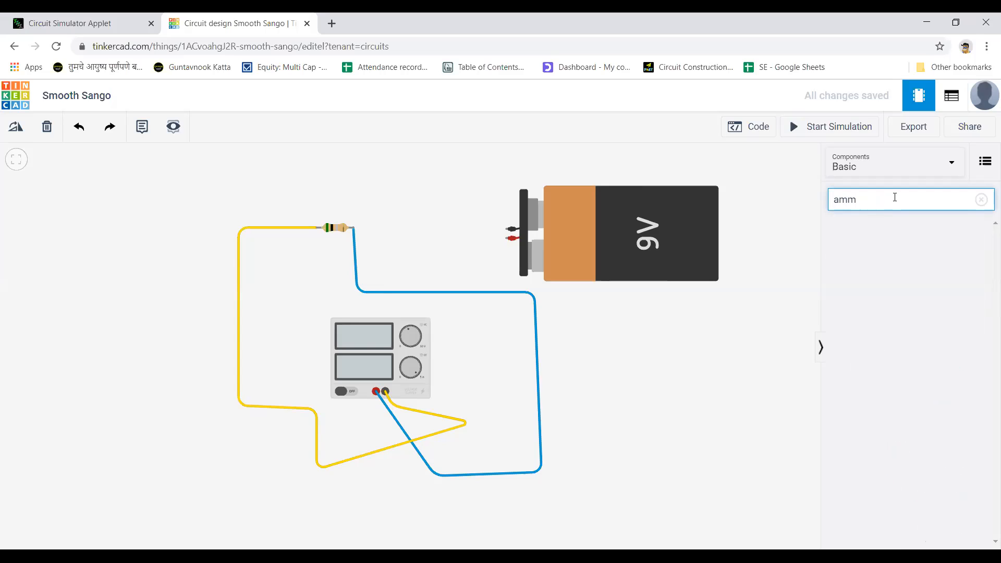
text(eter)
key(Return)
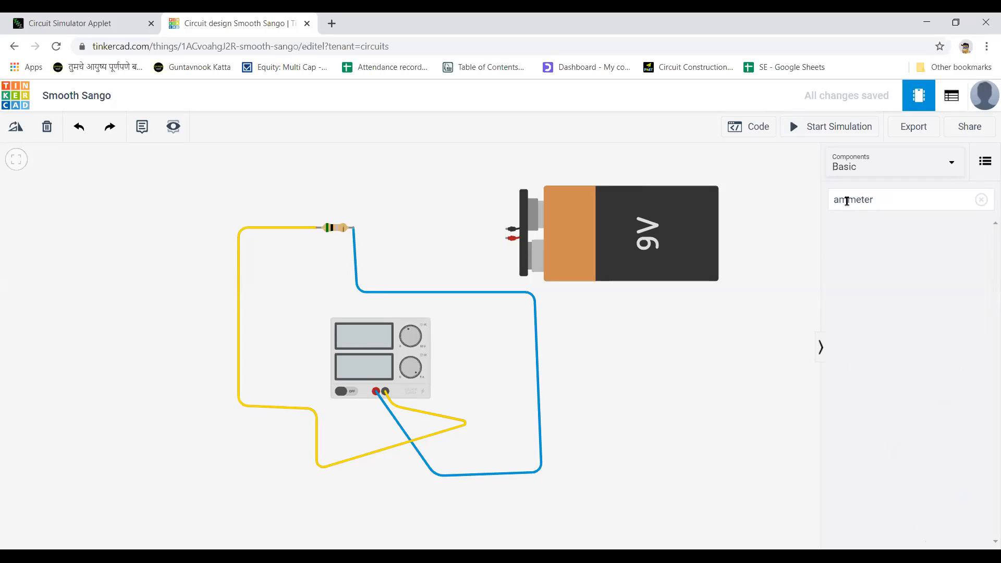
Step: Repeat the component search with the spelling "ameter"
click(878, 203)
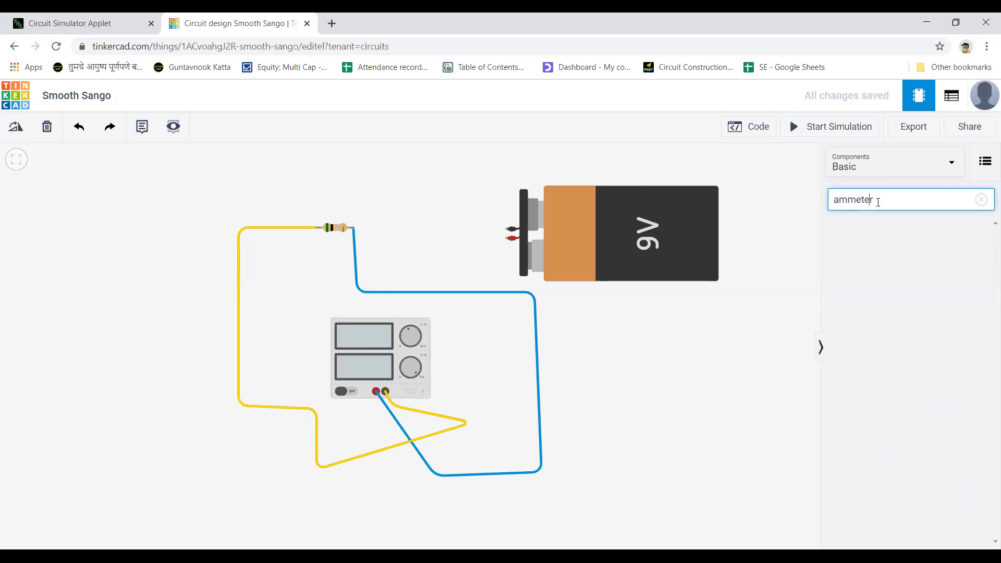
key(BackSpace)
key(Return)
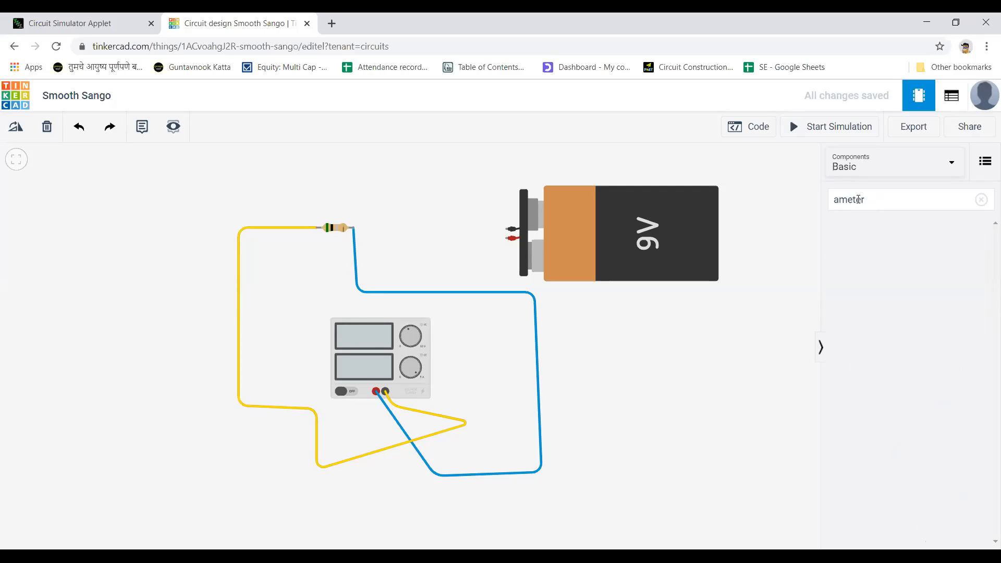
Step: Clear the component search so the whole Basic component list is available again
click(864, 200)
key(BackSpace)
key(BackSpace)
key(BackSpace)
key(BackSpace)
key(BackSpace)
key(BackSpace)
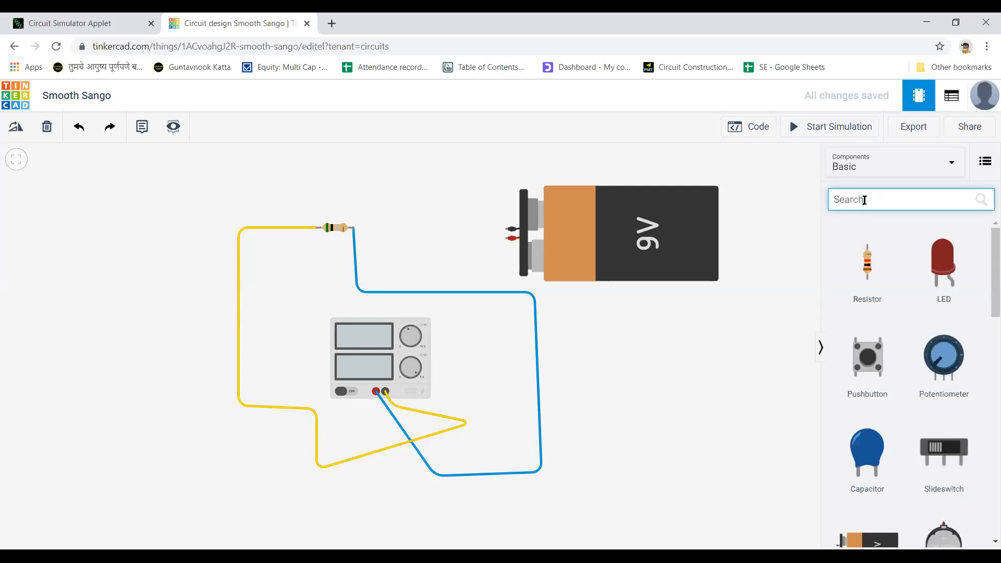
Step: Place a small breadboard below the 9V battery, to the right of the power supply
right_click(985, 546)
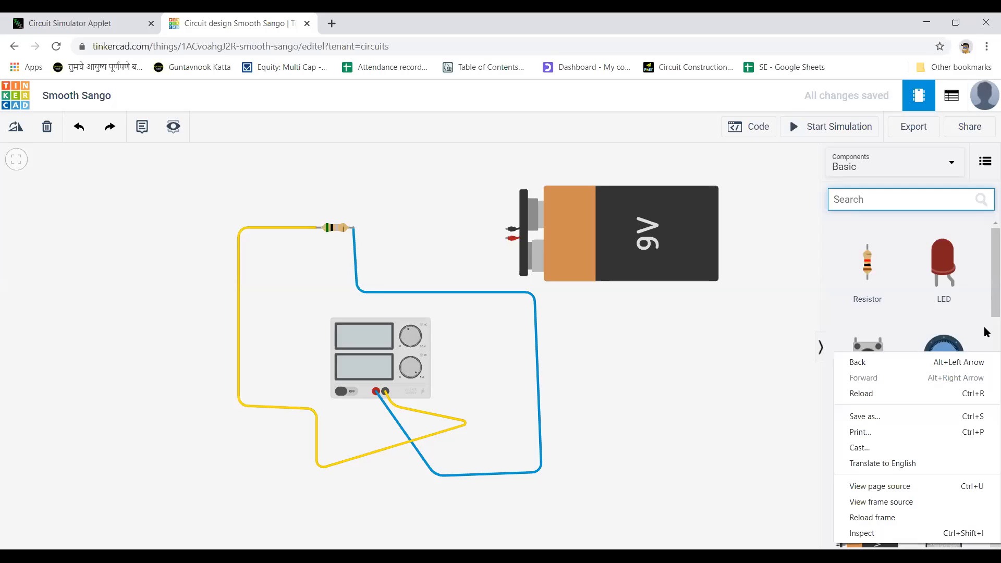
scroll(987, 332, down, 5)
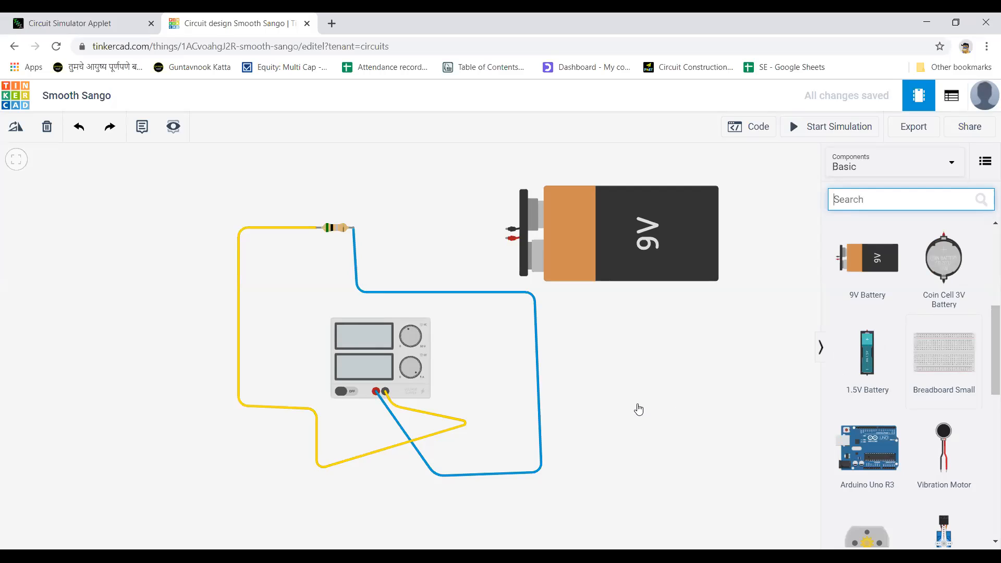
drag(925, 364, 600, 386)
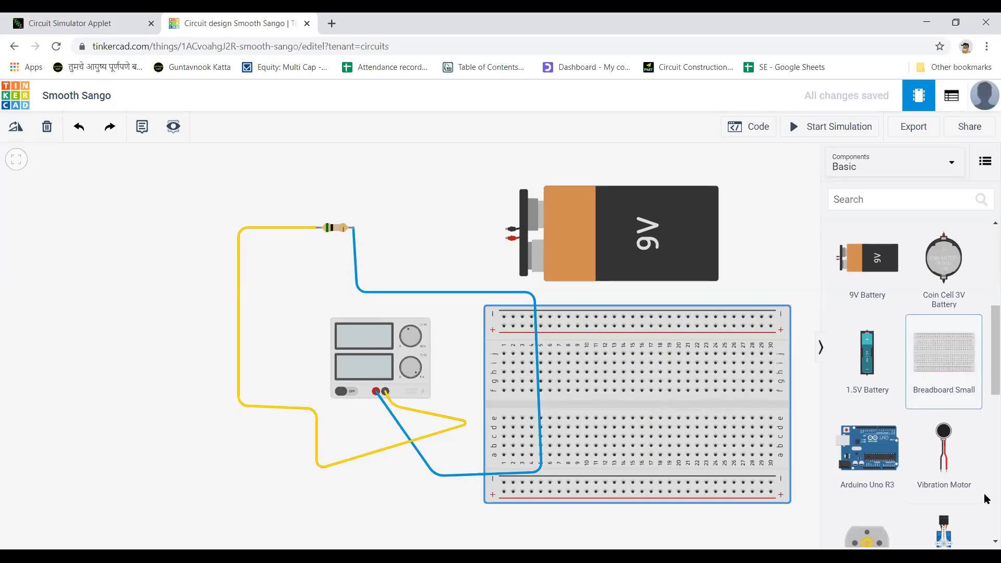
Step: Place a multimeter to the left of the resistor circuit
scroll(986, 518, down, 5)
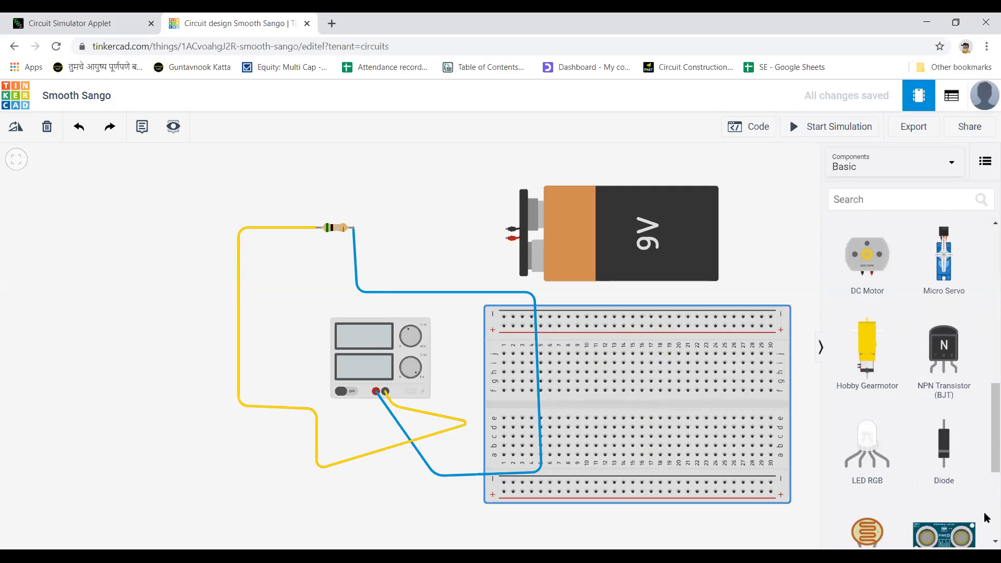
scroll(987, 517, down, 5)
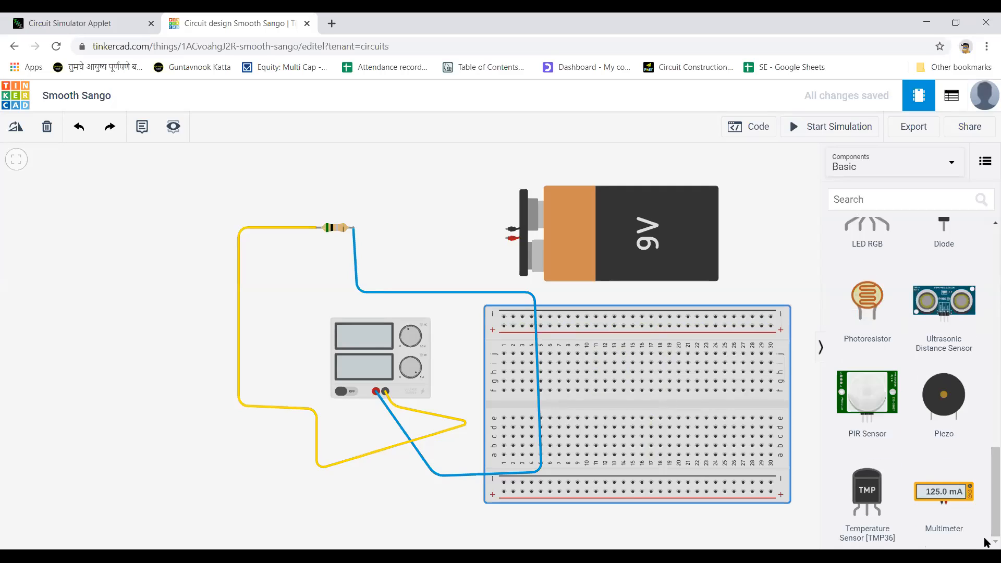
drag(939, 497, 126, 262)
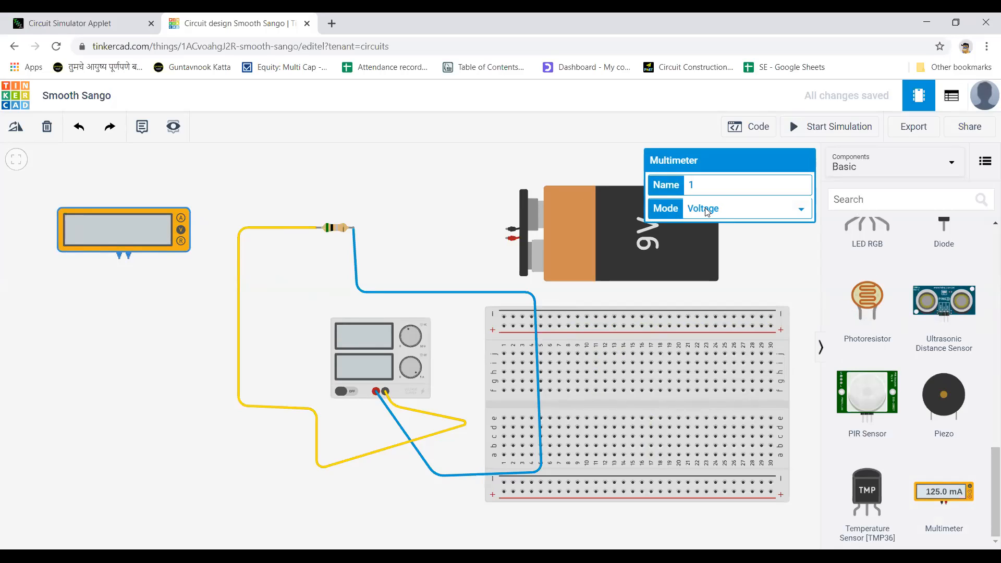
Step: Cycle the multimeter's mode through Amperage and Voltage, ending on Resistance
click(802, 210)
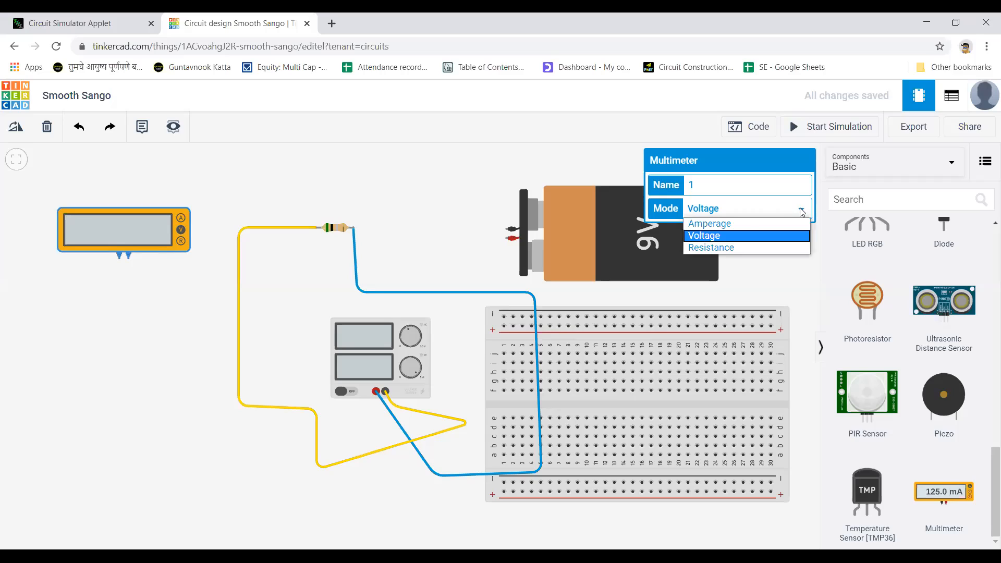
click(744, 226)
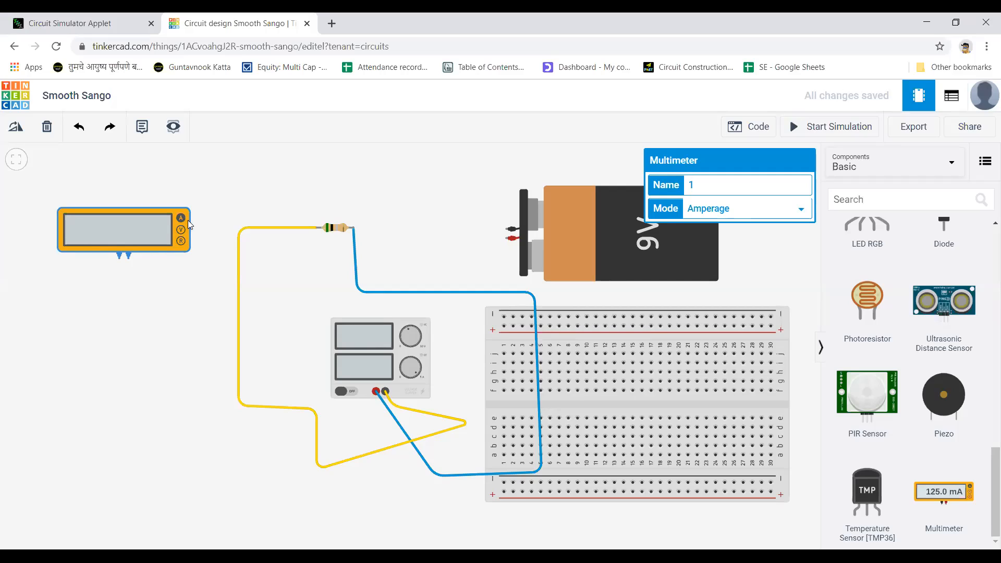
click(802, 210)
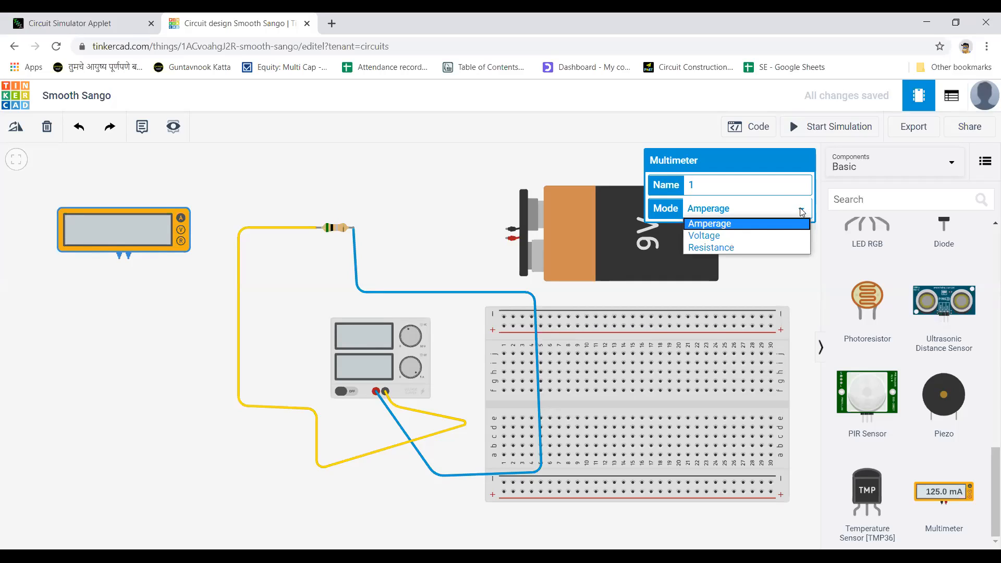
click(782, 240)
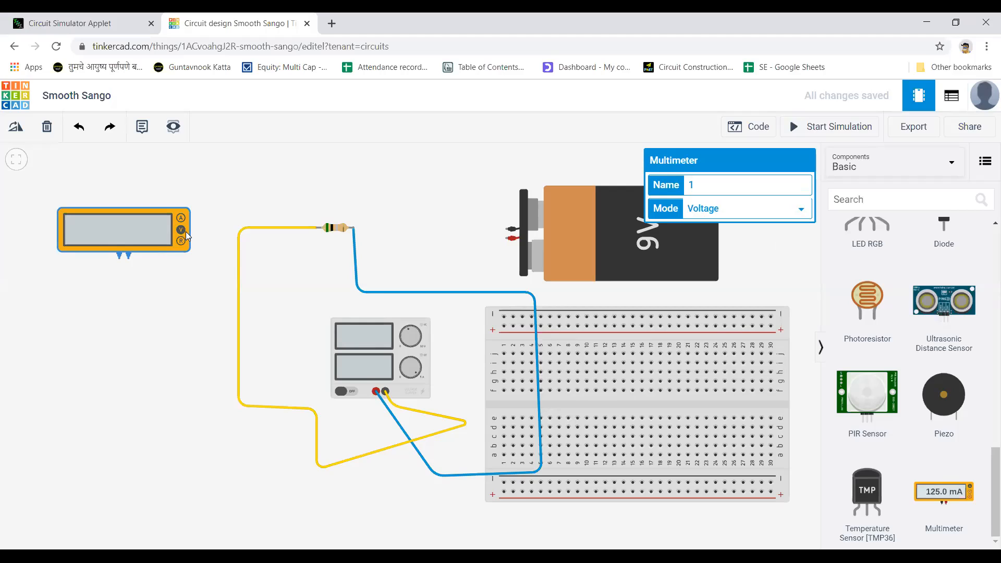
click(801, 211)
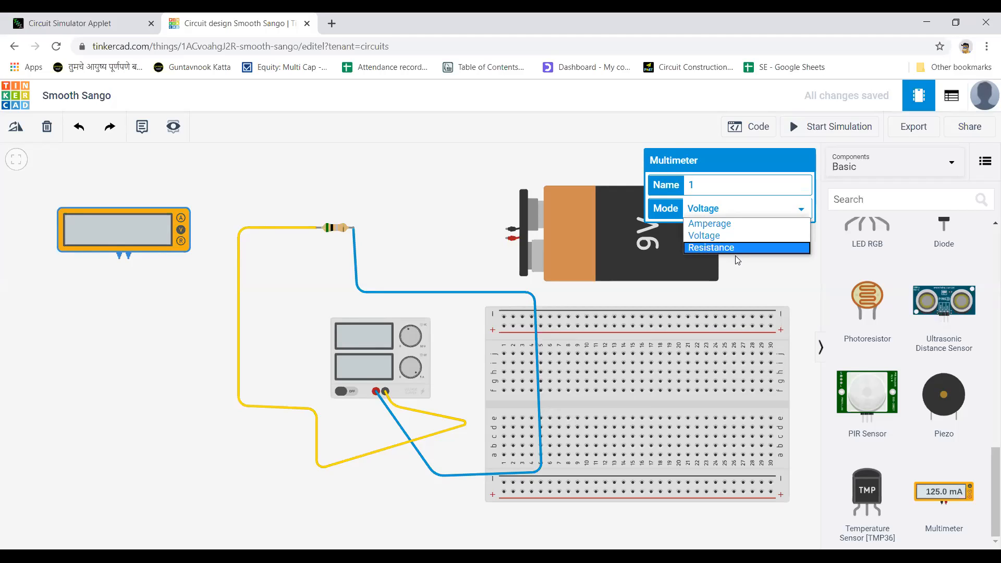
click(756, 253)
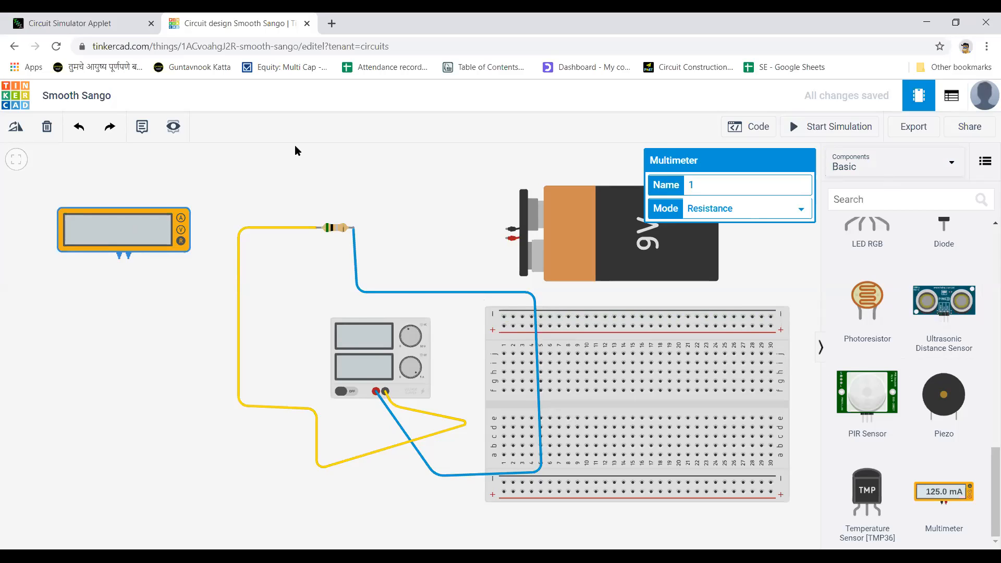
Step: Switch back to the Falstad circuit simulator to view the circuit drawn there
click(67, 22)
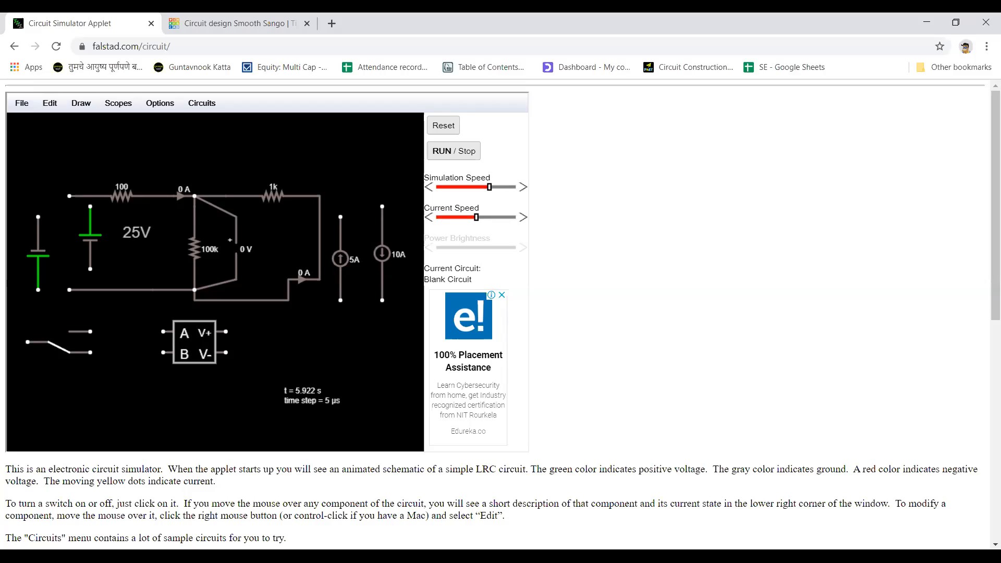
click(435, 541)
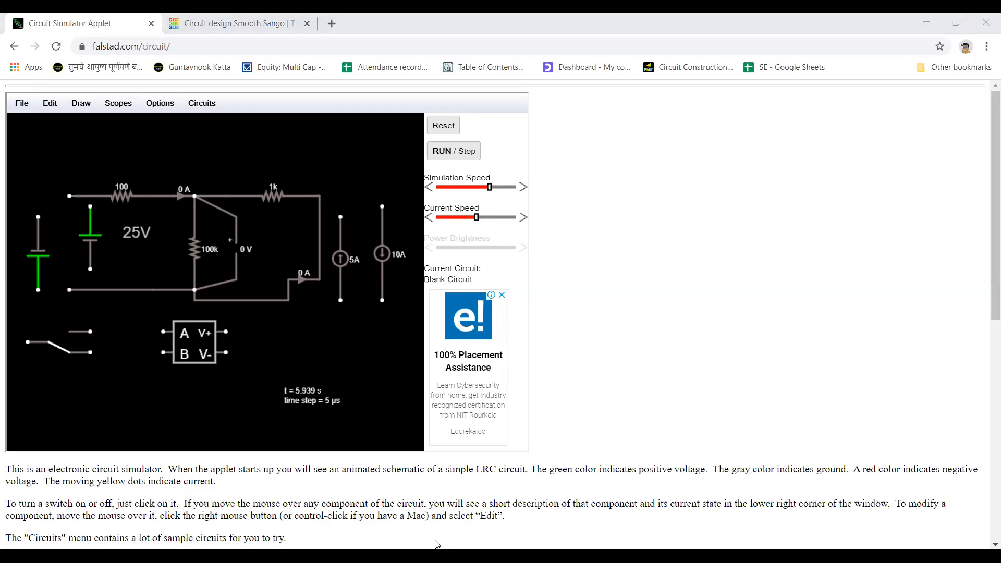